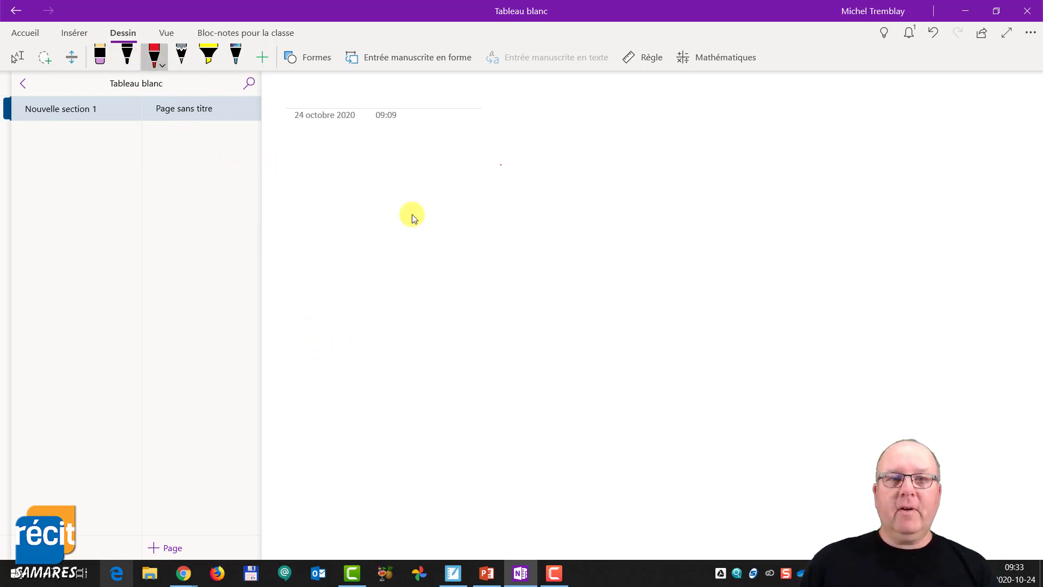
Step: Draw a freehand red curve on the page and insert a four-quadrant X/Y axes graph overlapping it
mouse_move(426, 200)
left_mouse_down()
mouse_move(552, 296)
mouse_move(782, 363)
mouse_move(676, 344)
left_mouse_up()
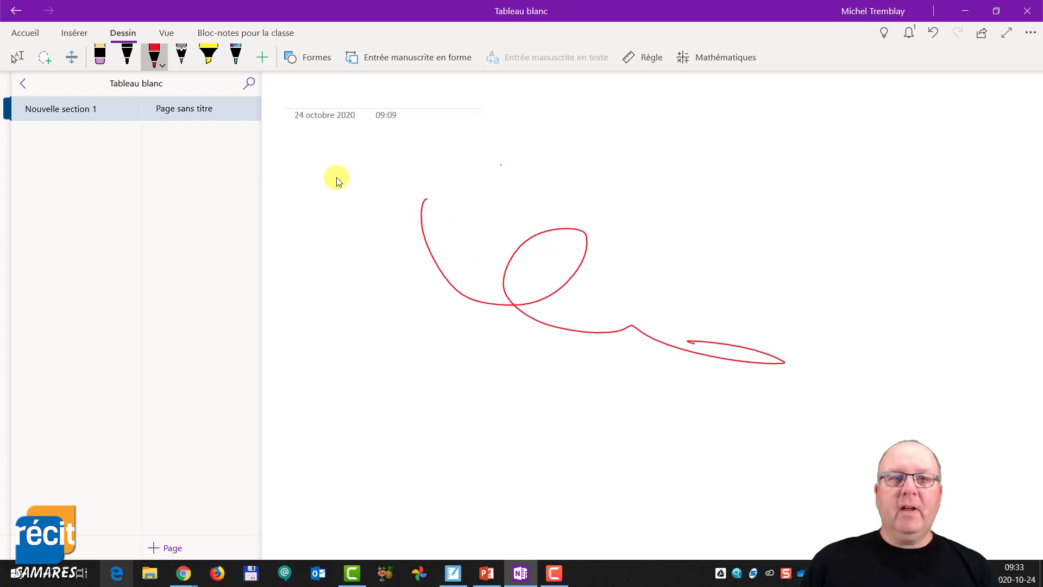
left_click(313, 61)
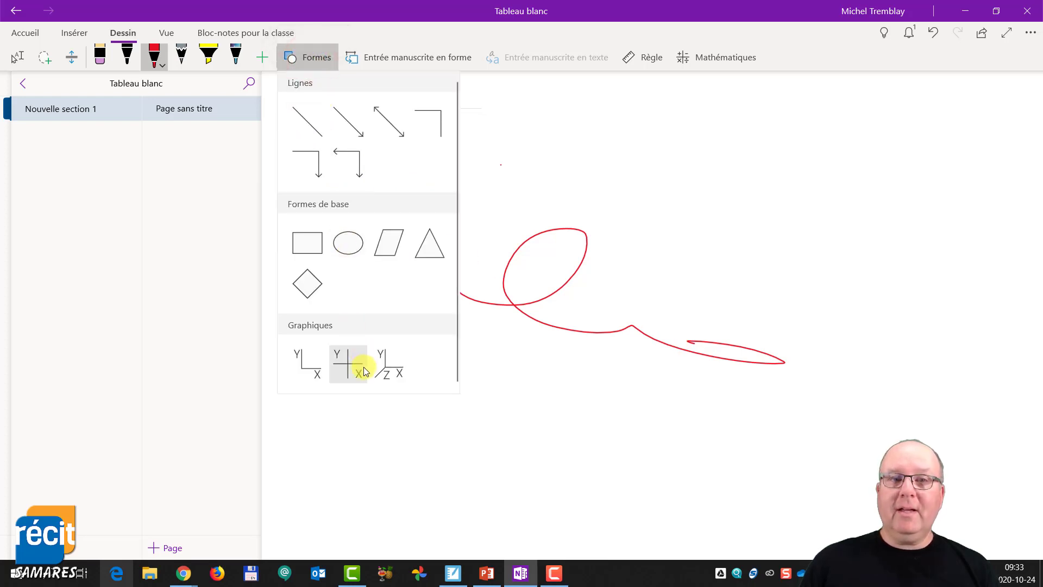
left_click(345, 363)
left_click_drag(720, 228, 871, 378)
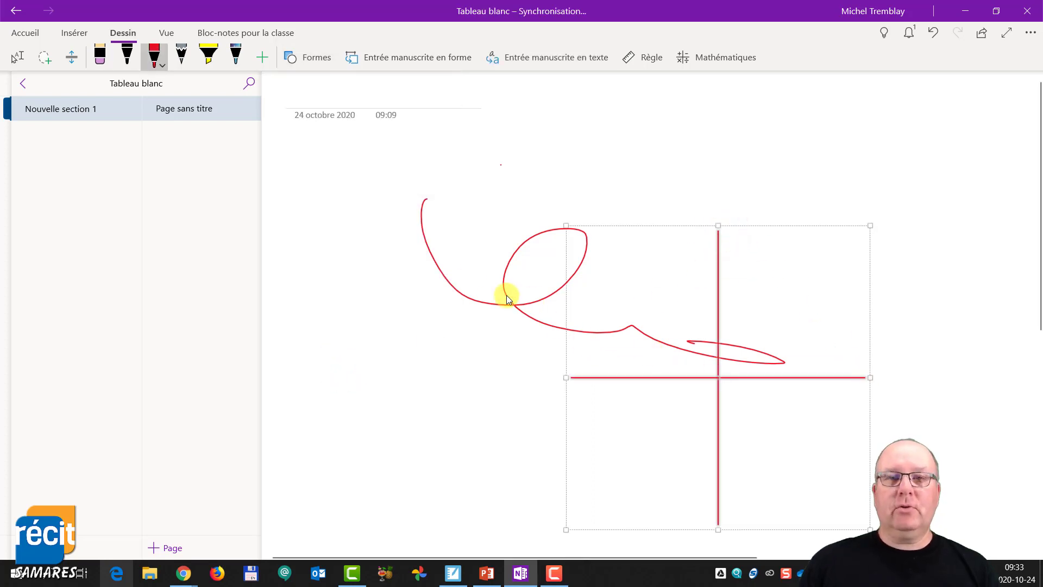
Step: Open the math equation assistant and draw a second freehand red line across the existing curve
left_click(710, 60)
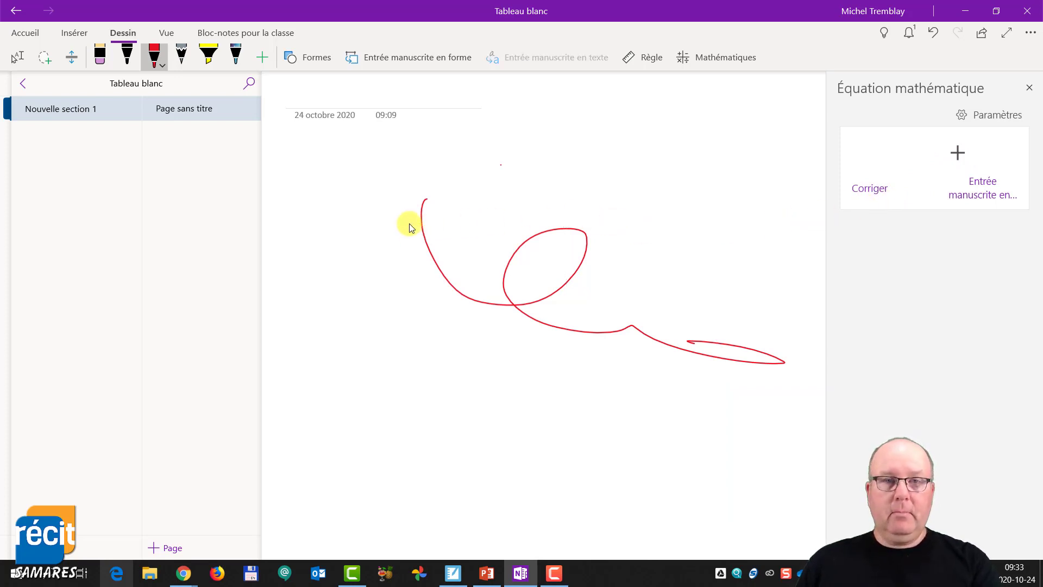
mouse_move(367, 167)
left_mouse_down()
mouse_move(559, 246)
mouse_move(704, 369)
mouse_move(500, 421)
mouse_move(621, 333)
mouse_move(667, 326)
left_mouse_up()
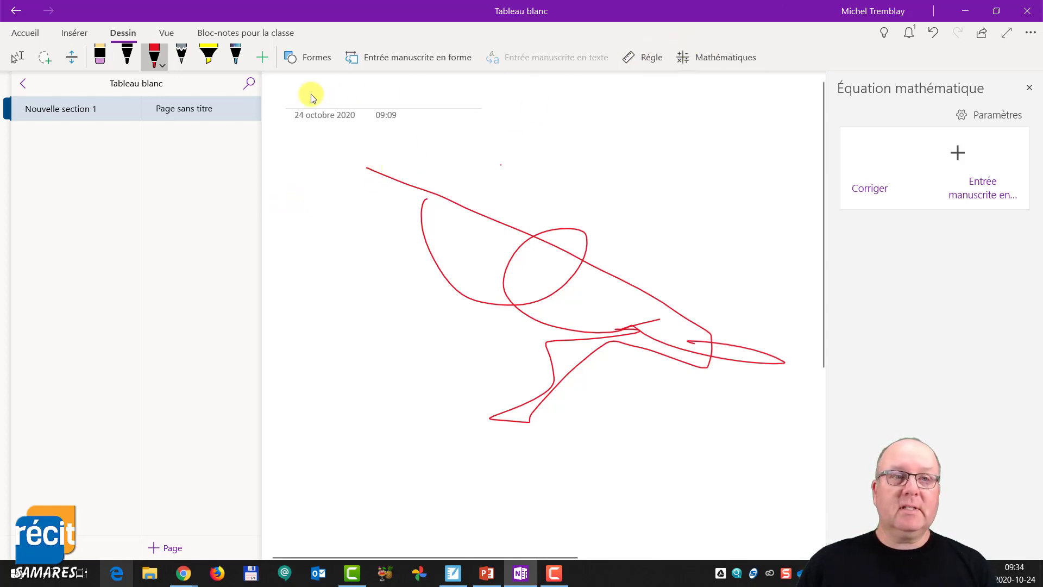
Step: Show the insertion tools and examine the page's blank space below the red drawing
left_click(80, 33)
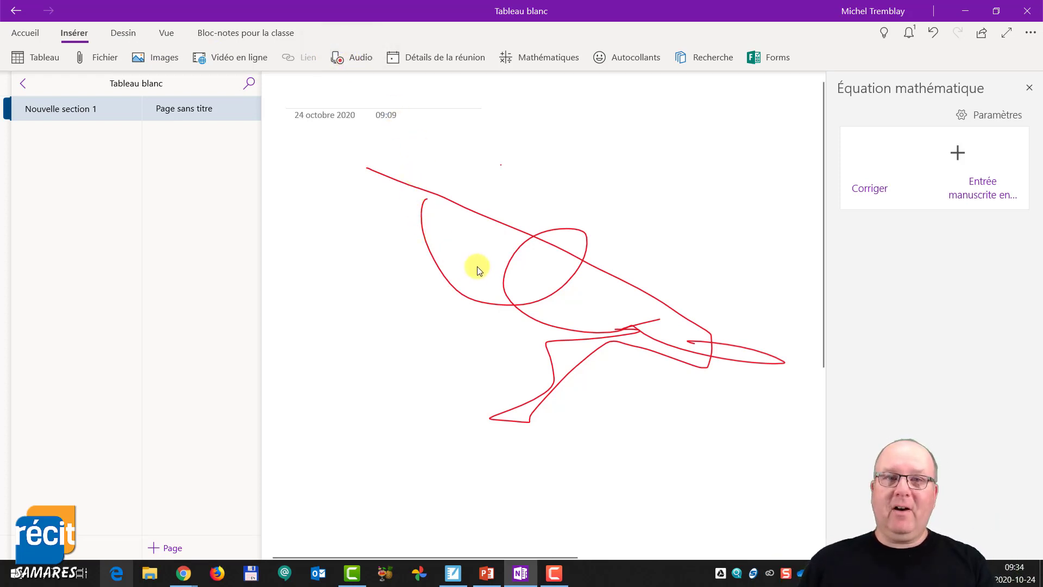
scroll(472, 274, "down", 3)
scroll(466, 282, "up", 2)
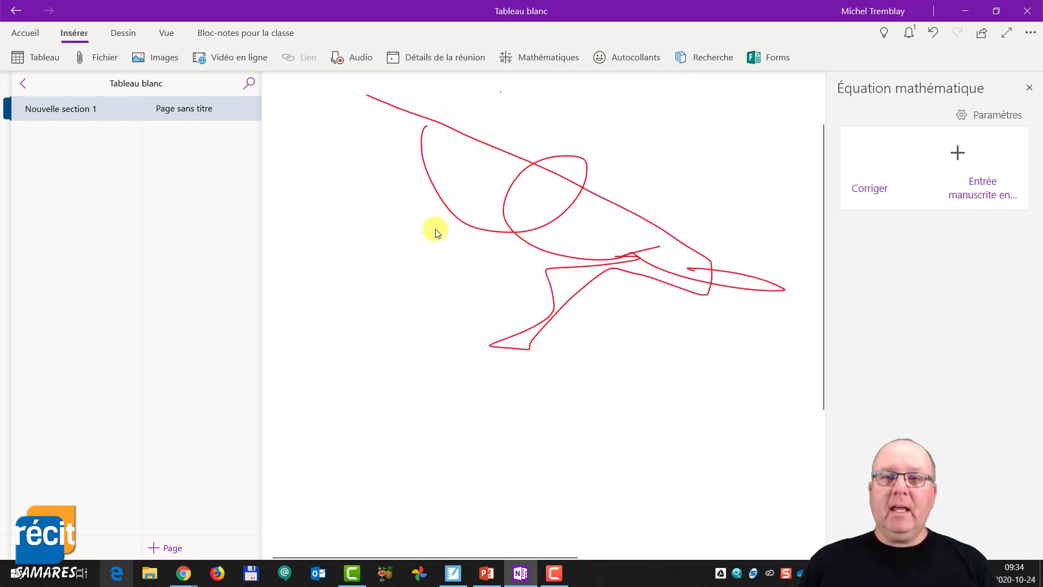
scroll(546, 261, "down", 3)
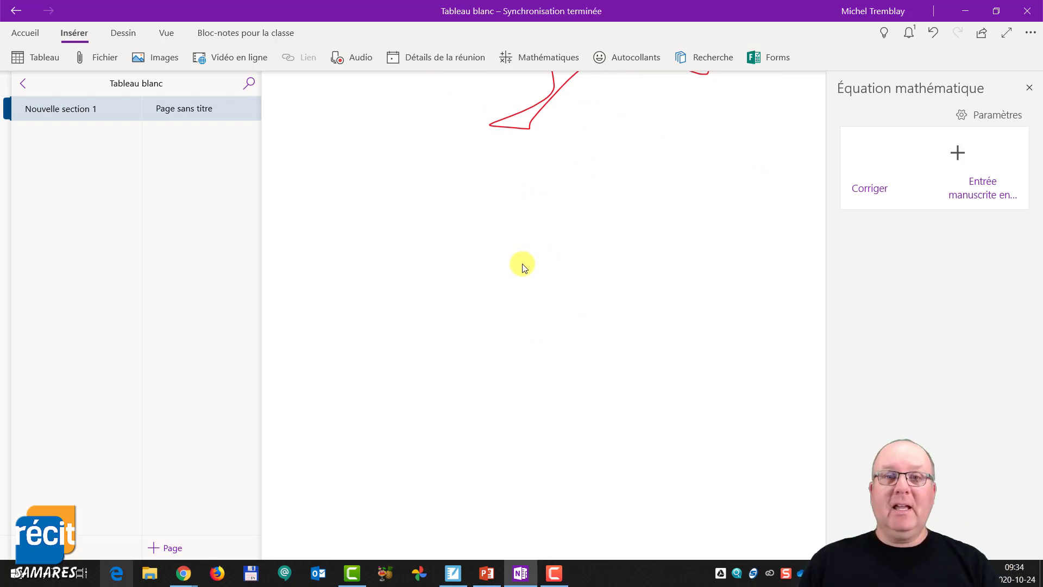
scroll(519, 260, "up", 5)
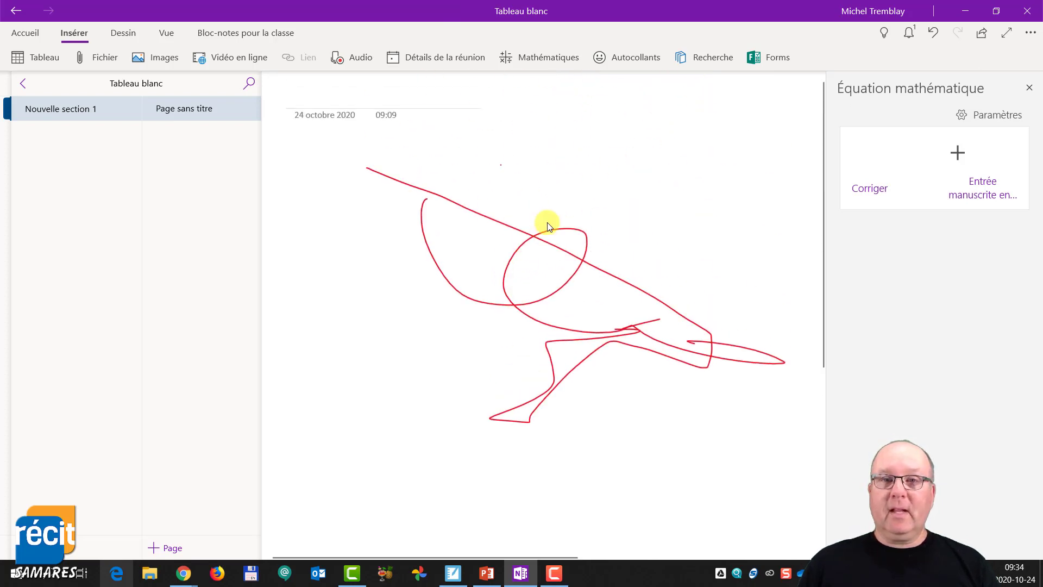
scroll(543, 235, "down", 5)
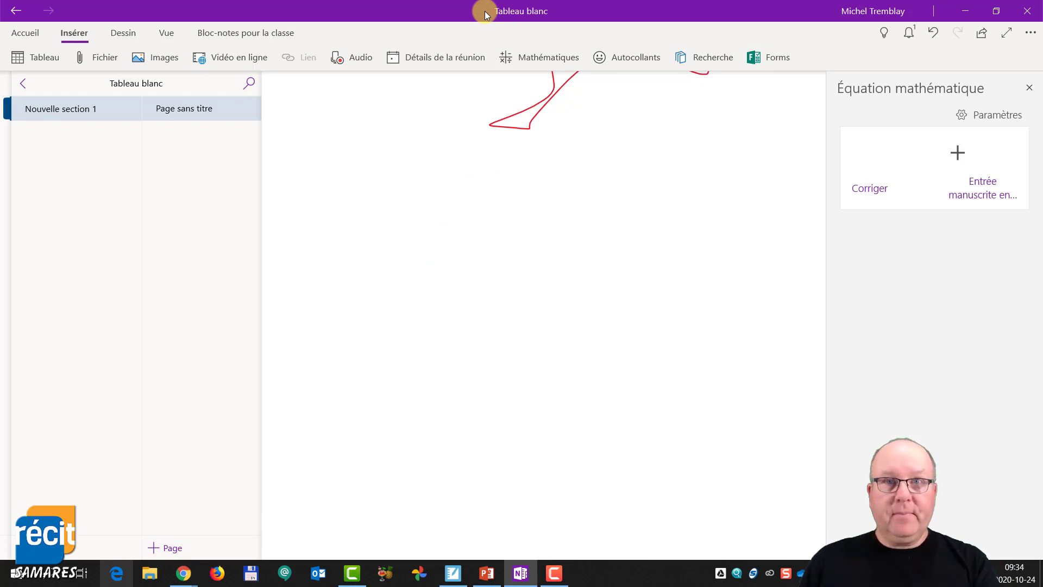
Step: Show the desktop, switch to Chrome with the Classroomscreen home page, and maximize its window
key("super+d")
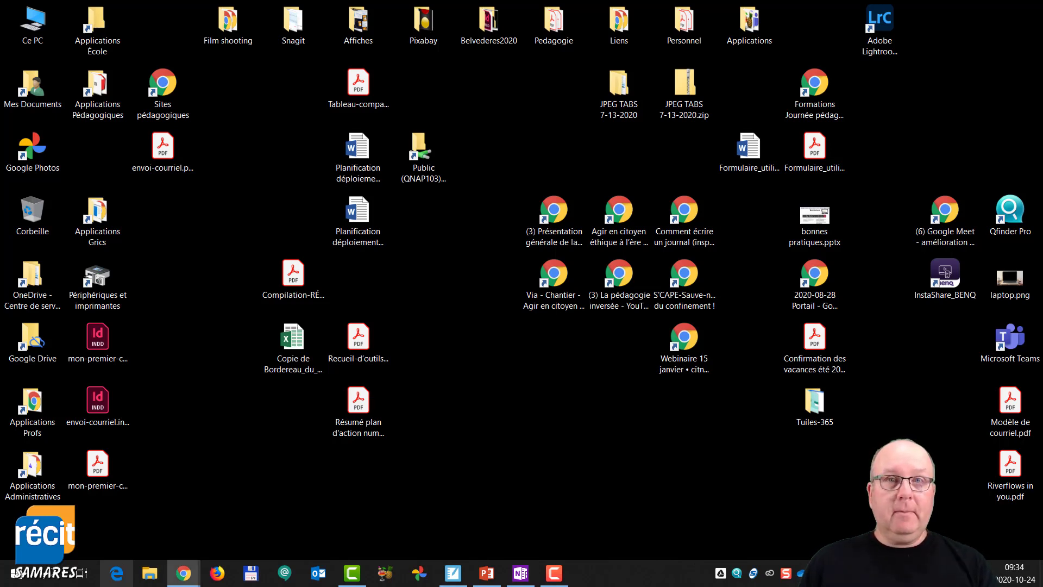
left_click(184, 572)
left_click_drag(168, 275, 541, 125)
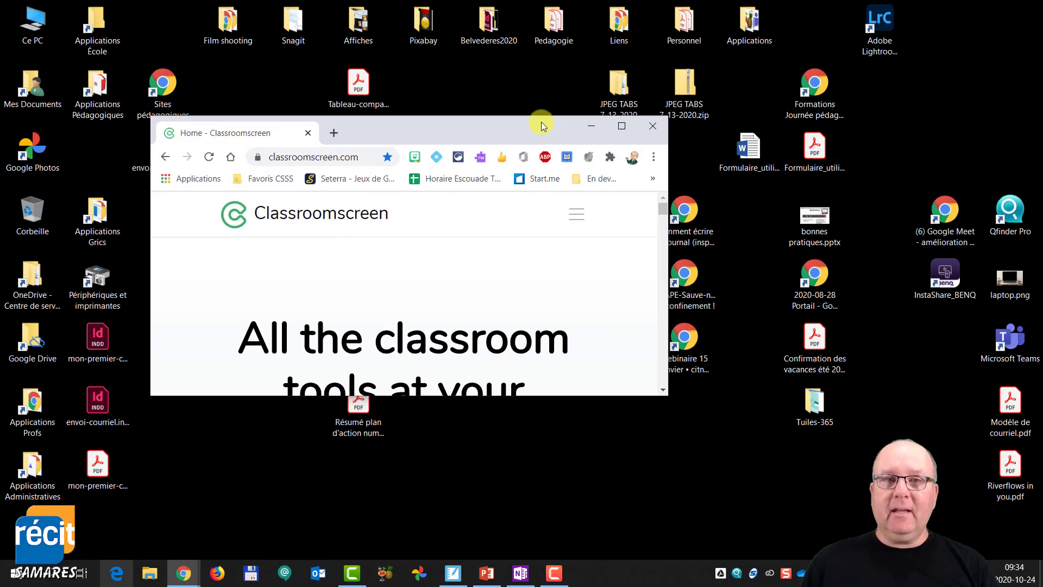
double_click(503, 122)
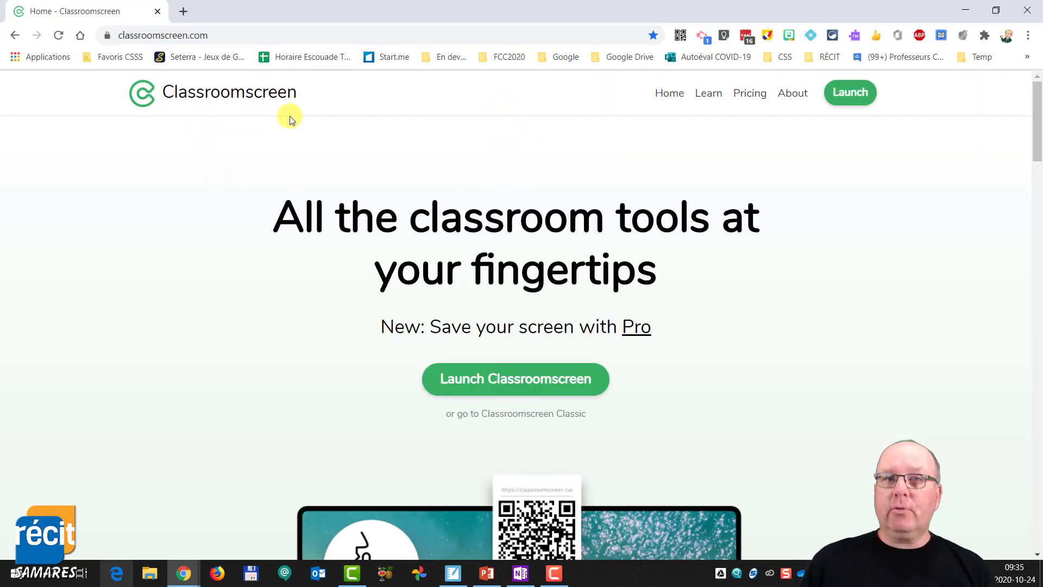
Step: Check the Favoris CSSS bookmark folder and launch Classroomscreen Classic from the home page
left_click(131, 59)
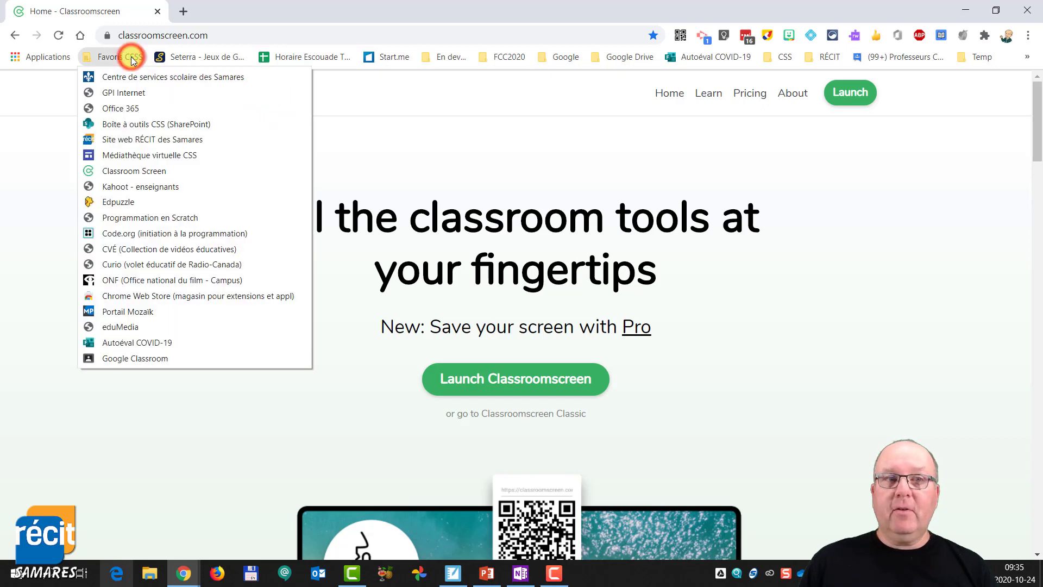
left_click(388, 127)
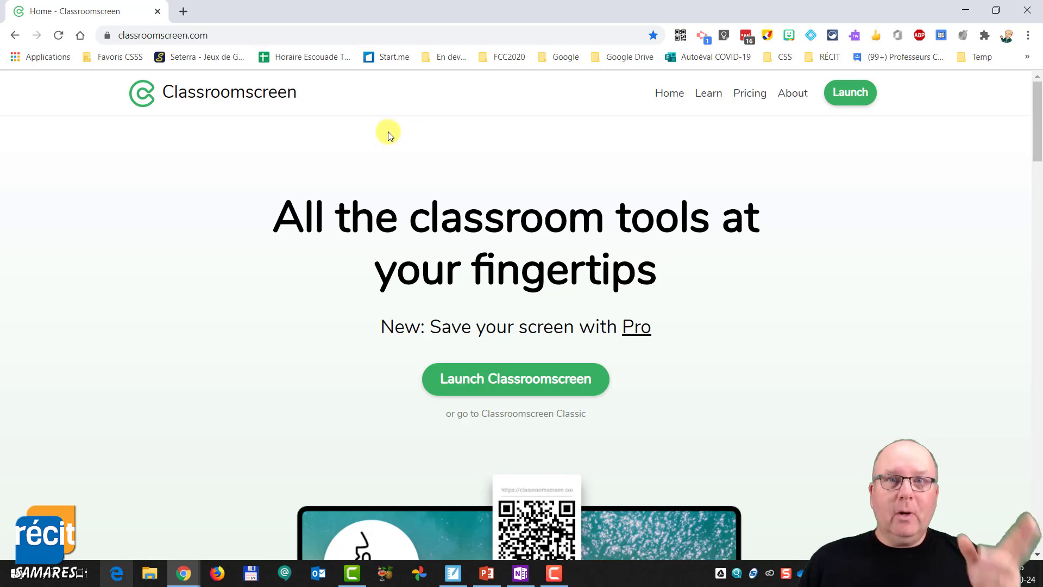
scroll(359, 220, "down", 1)
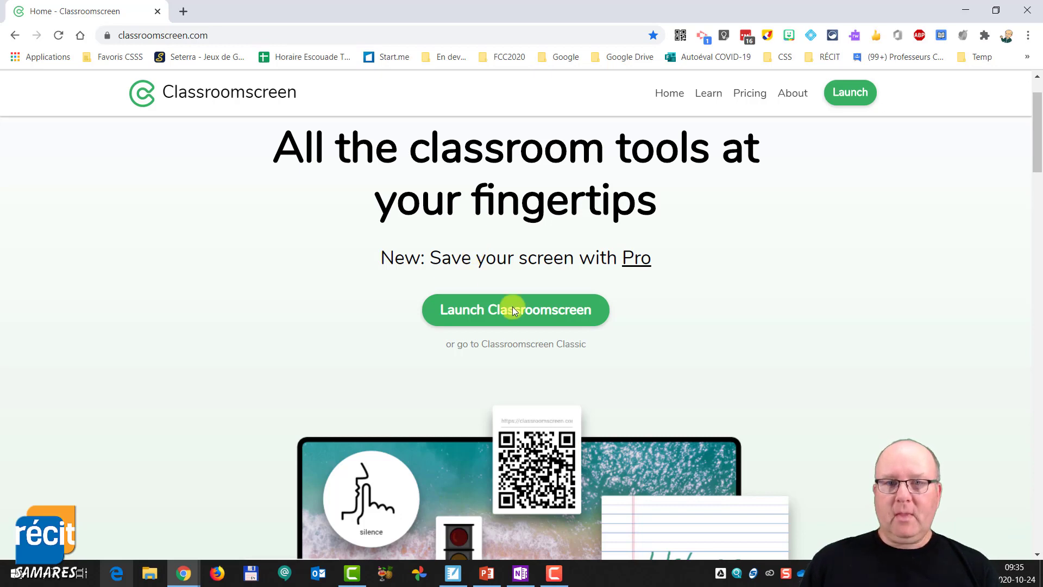
left_click(564, 345)
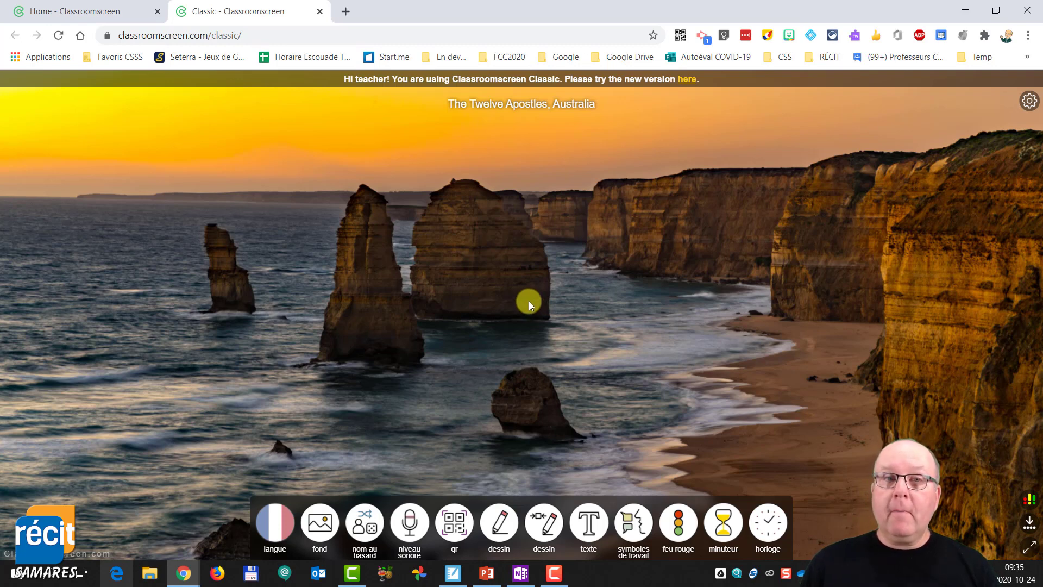
left_click(103, 61)
left_click(658, 259)
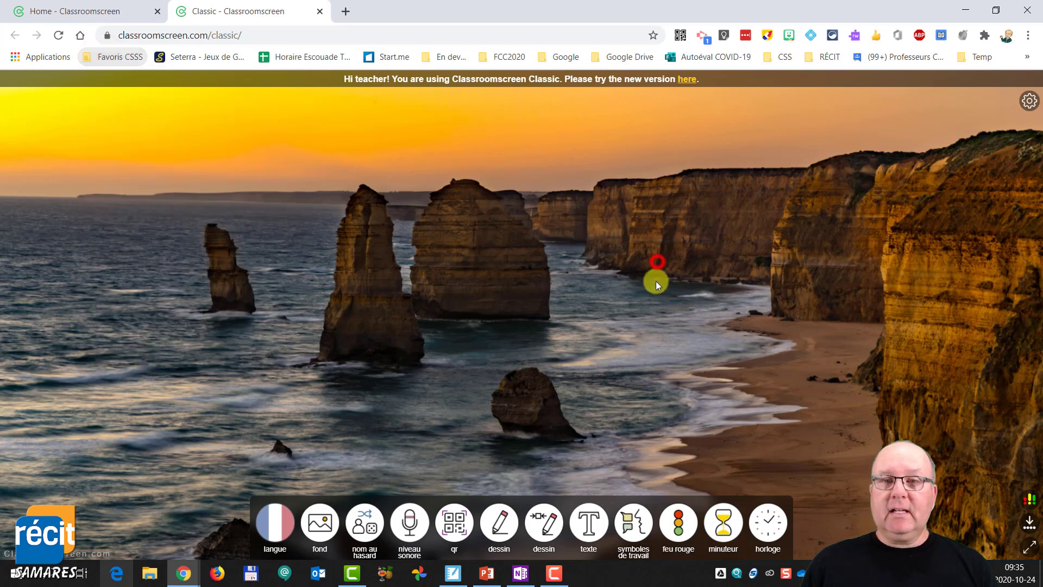
Step: Try out the timer, traffic light and clock widgets in Classroomscreen Classic, closing each one
left_click(721, 518)
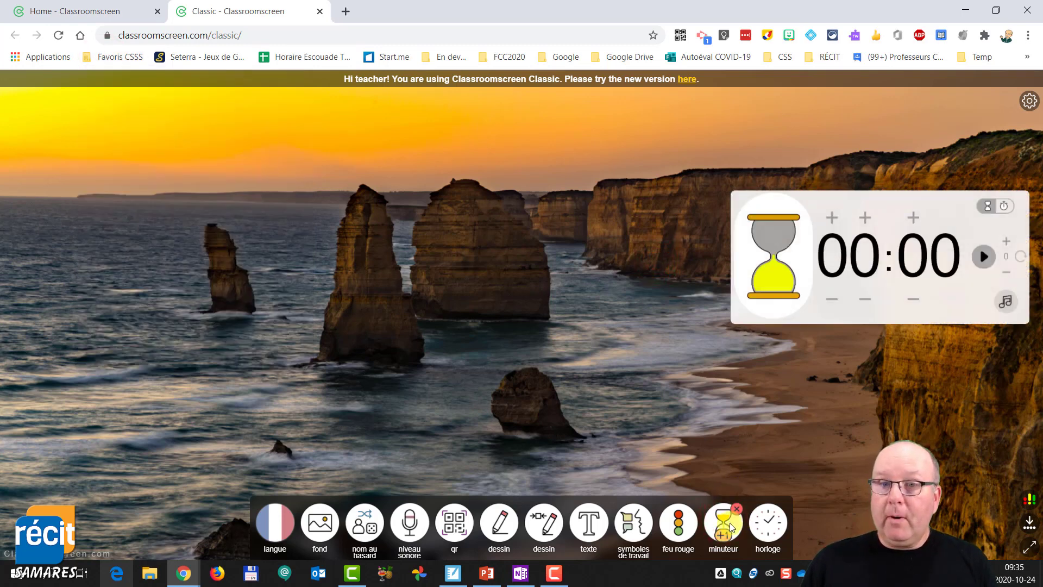
left_click(736, 509)
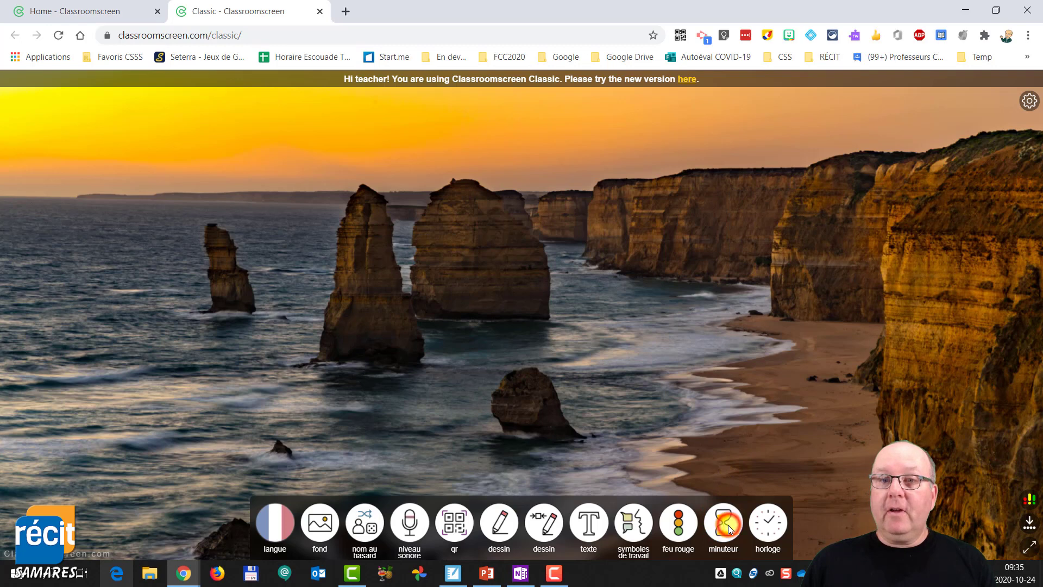
left_click(678, 526)
left_click(691, 509)
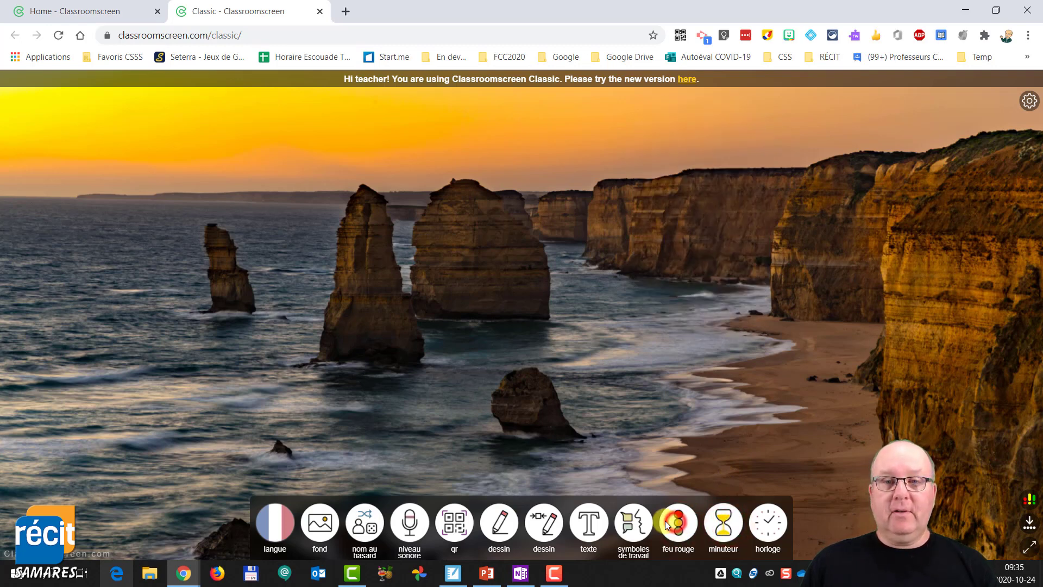
left_click(764, 520)
left_click(781, 509)
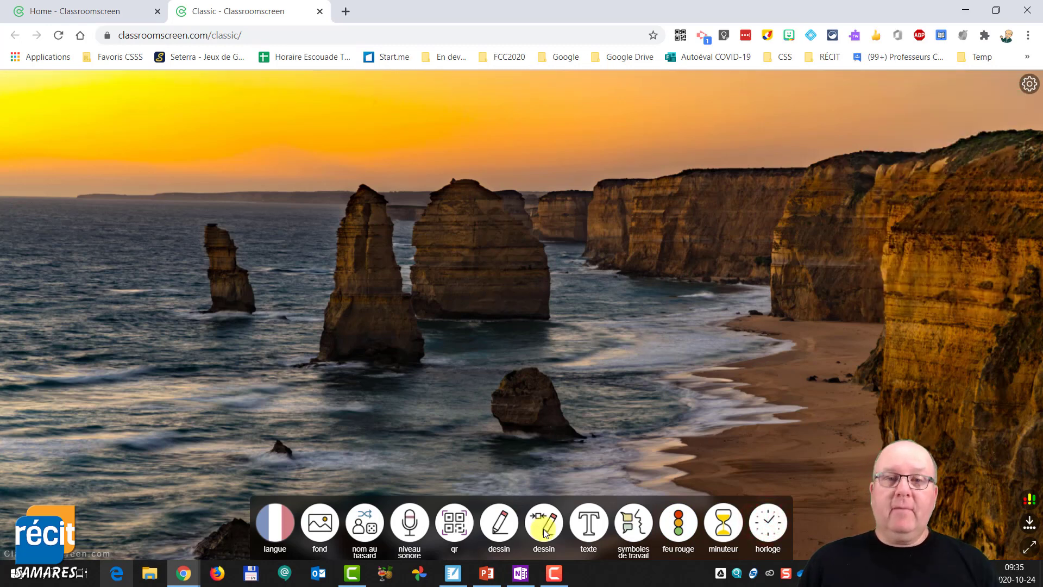
Step: Try out the QR code and random name widgets in Classroomscreen Classic, closing each one
left_click(446, 524)
left_click(438, 521)
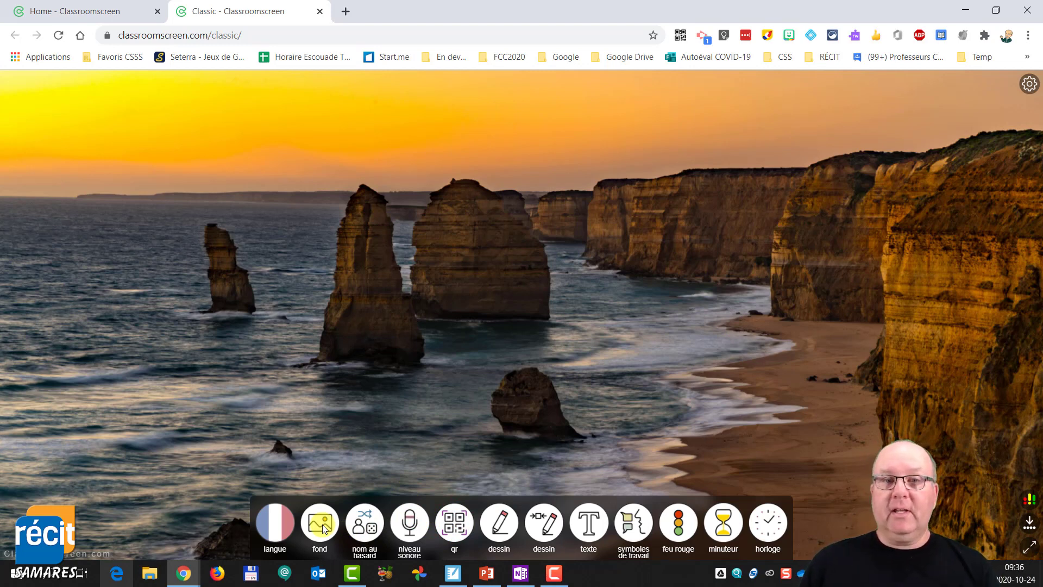
left_click(362, 514)
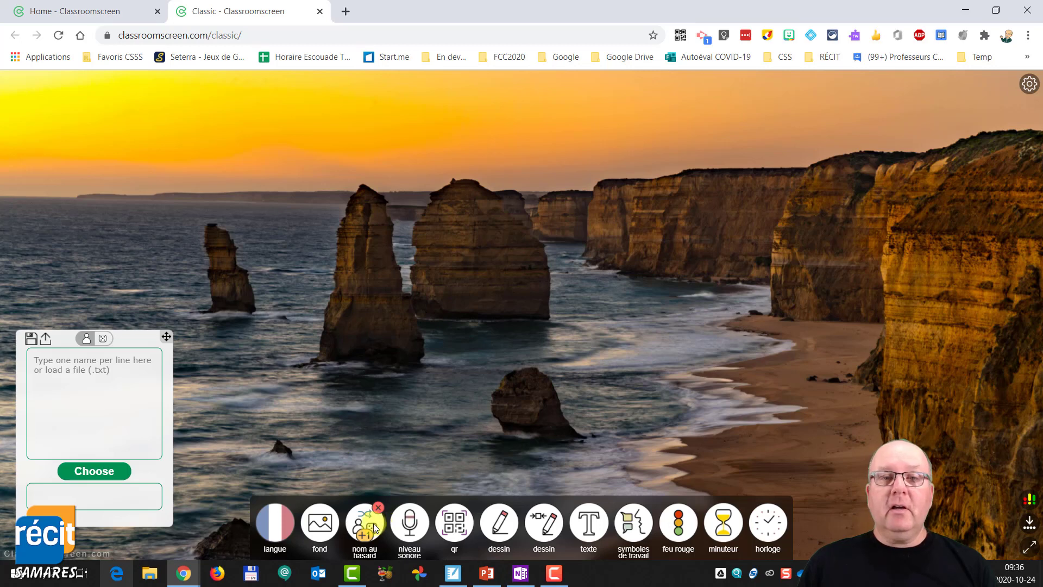
left_click(359, 514)
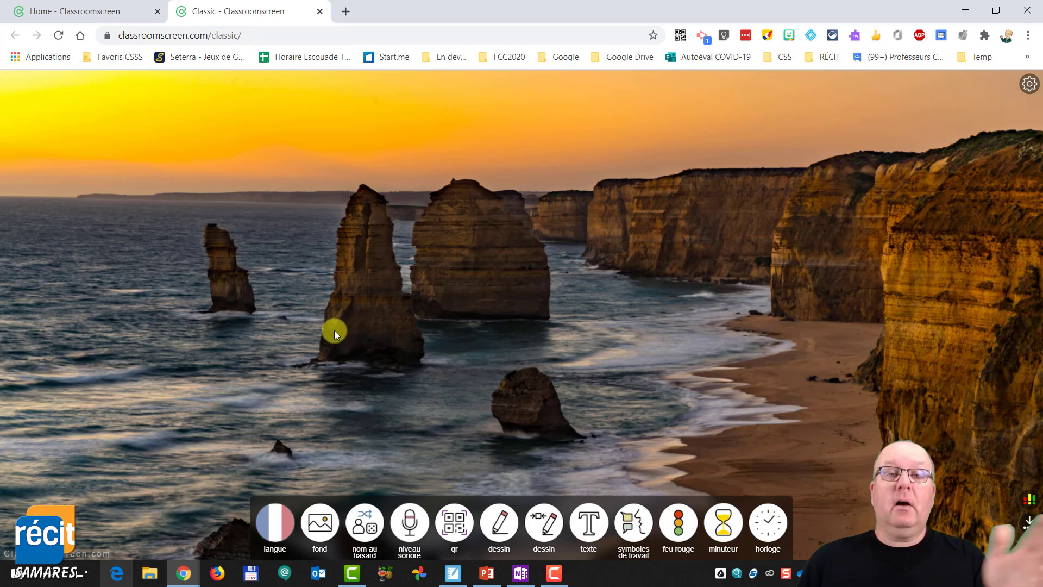
Step: Close the Classroomscreen Classic tab and launch the new version of Classroomscreen from its home page
left_click(321, 12)
left_click(557, 313)
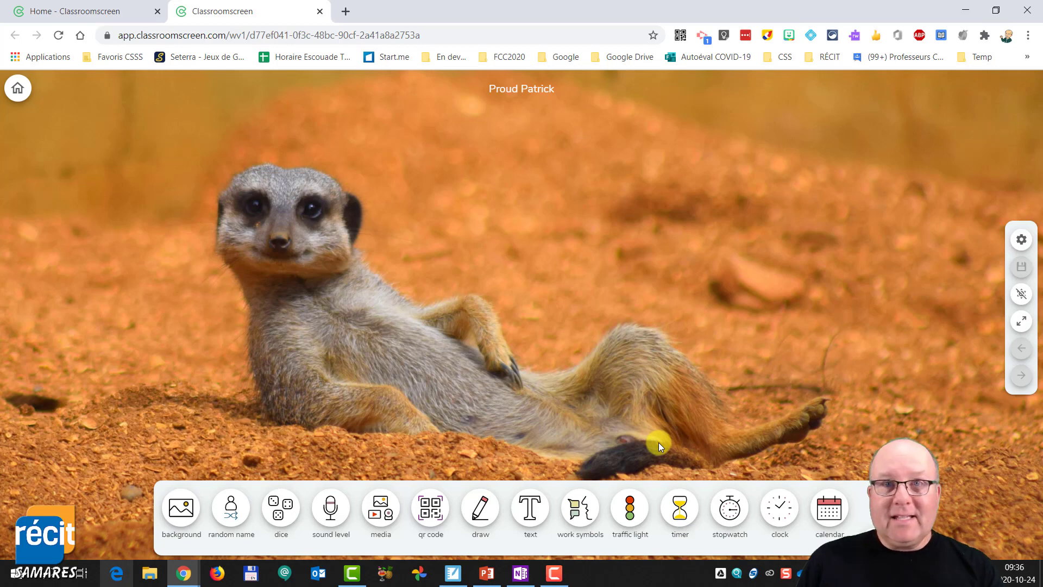
Step: Add two timer widgets, placing one in the upper-right and the other in the upper-left of the background
left_click(680, 508)
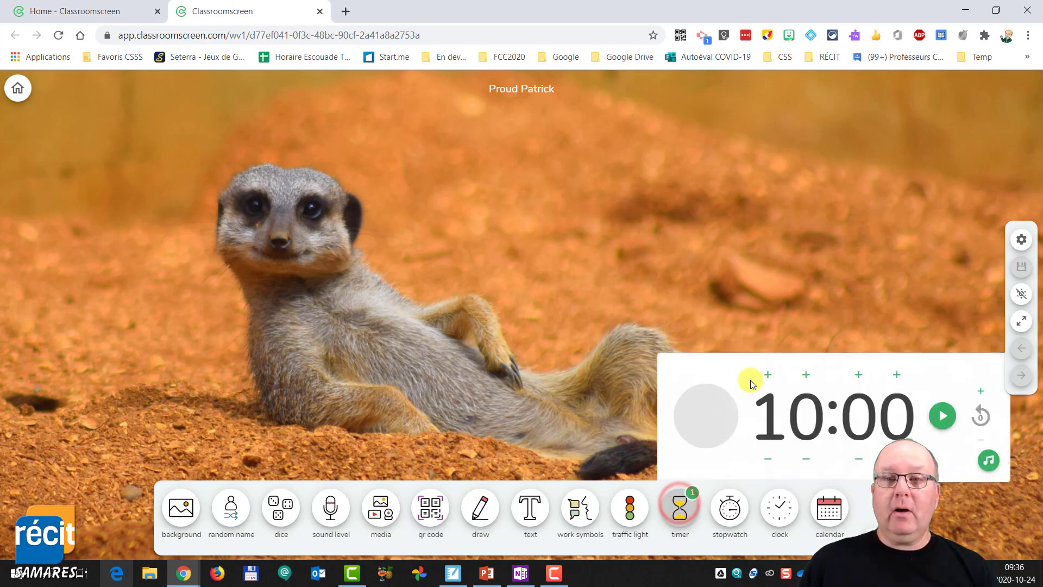
left_click_drag(742, 355, 715, 115)
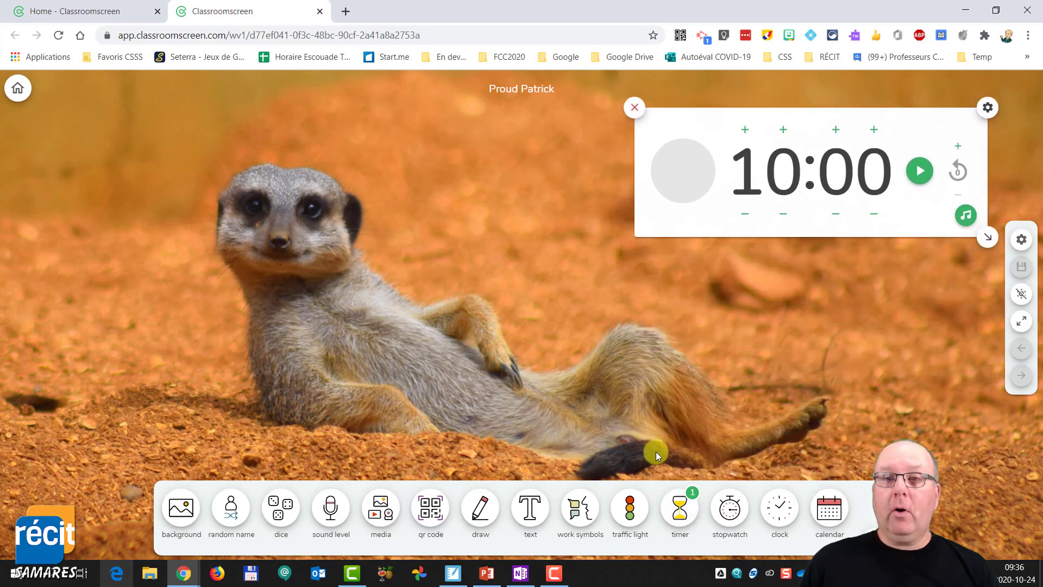
left_click(682, 508)
left_click_drag(738, 361, 186, 116)
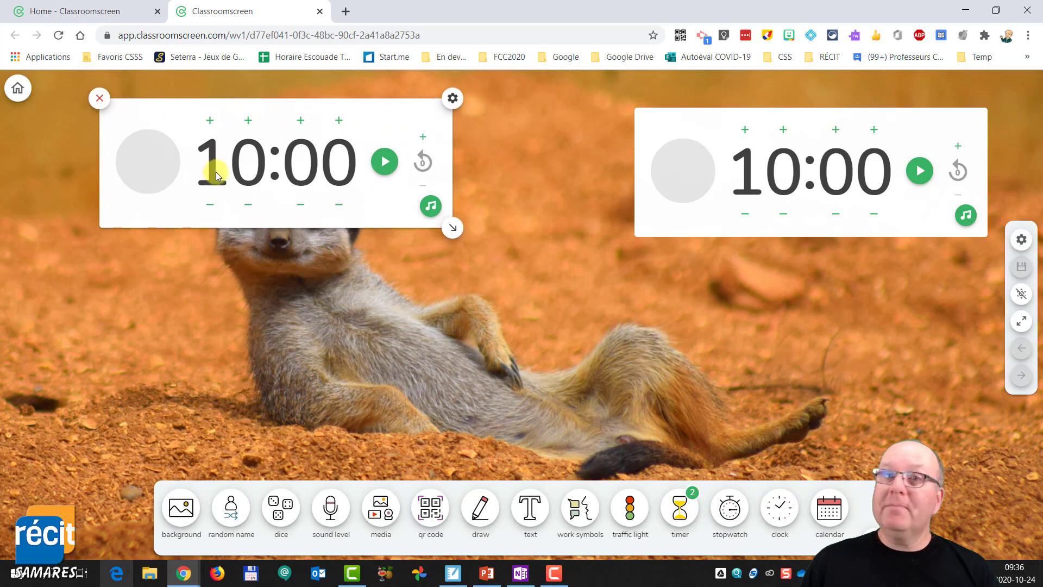
Step: Add two traffic light widgets and place one beneath each timer
left_click(629, 508)
left_click_drag(375, 152, 321, 305)
left_click(630, 508)
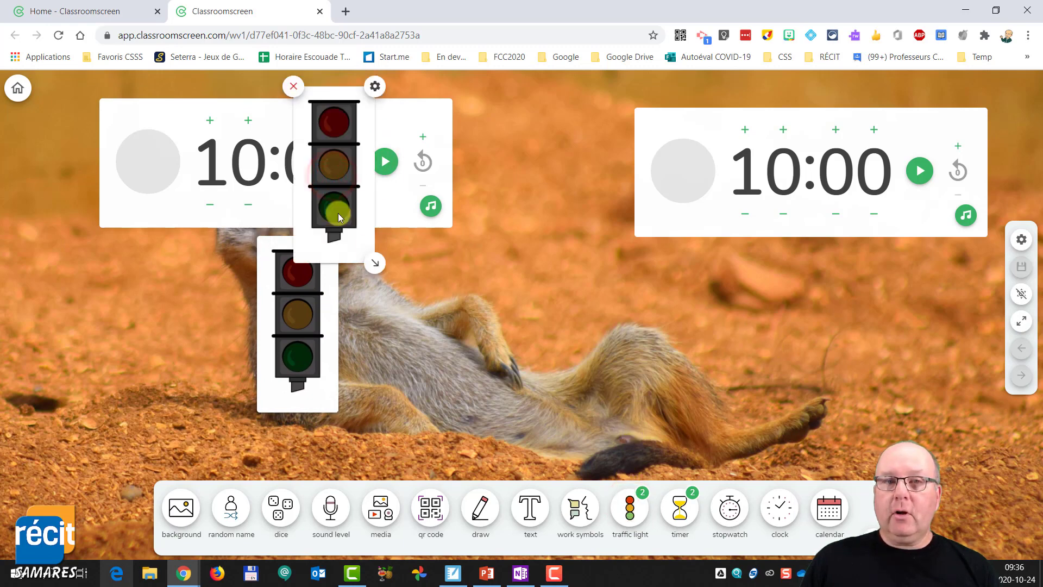
left_click_drag(350, 175, 849, 334)
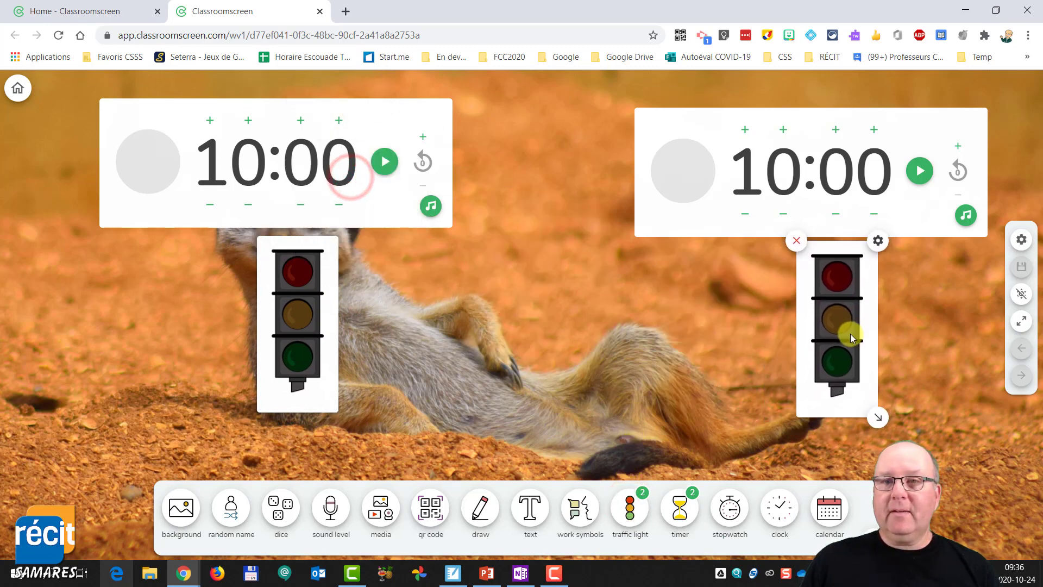
Step: Turn the right traffic light green and start the timer above it
left_click(840, 293)
left_click(831, 364)
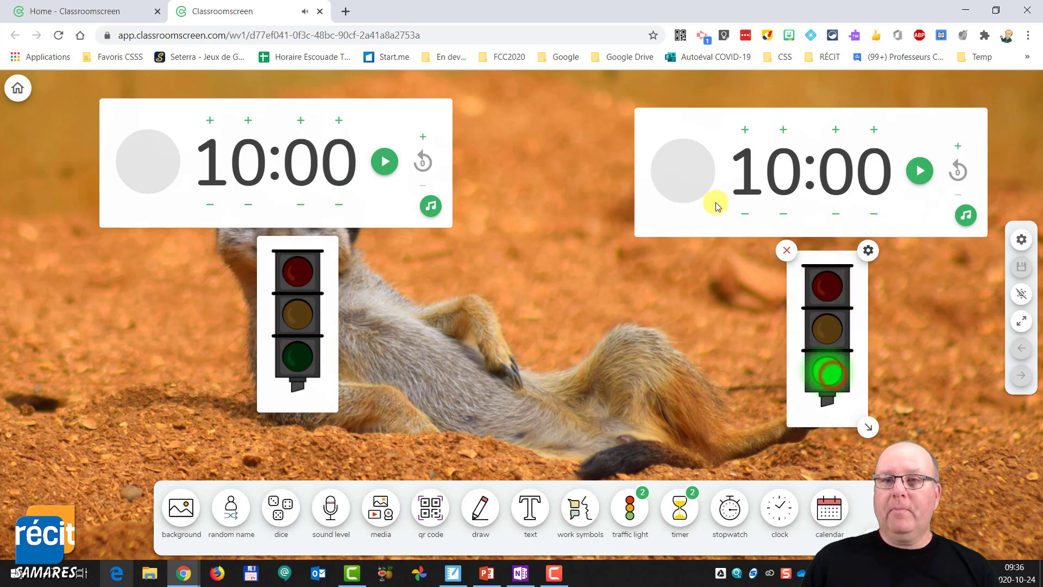
left_click(920, 171)
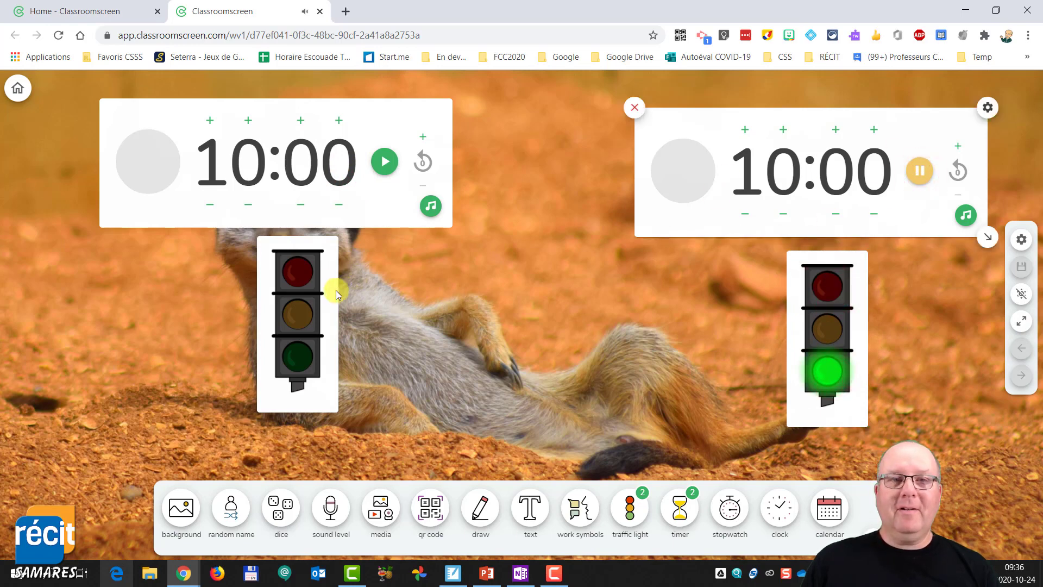
Step: Turn the left traffic light red and remove the timer above it
left_click(302, 274)
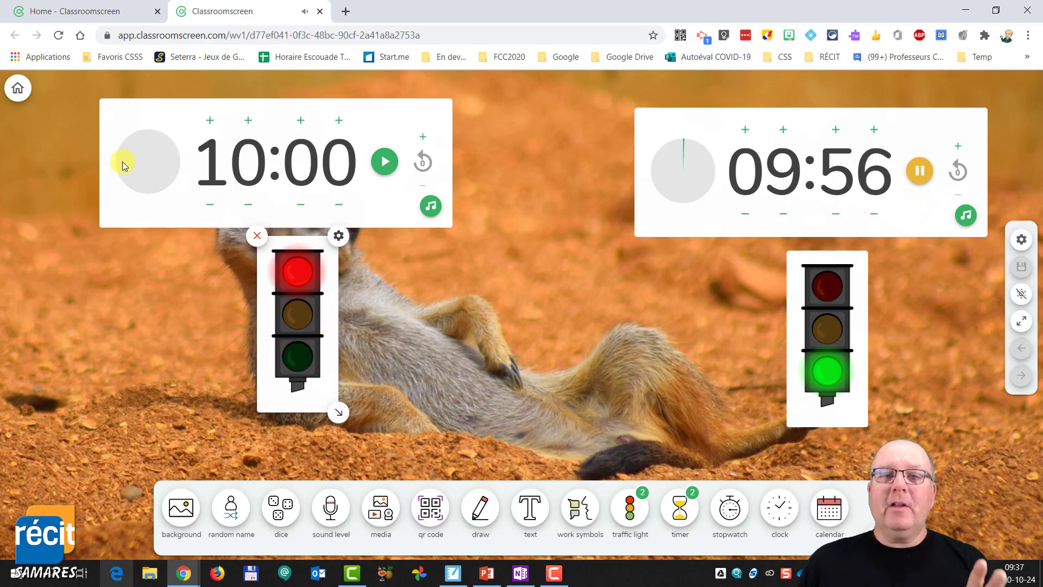
left_click(114, 122)
left_click(99, 98)
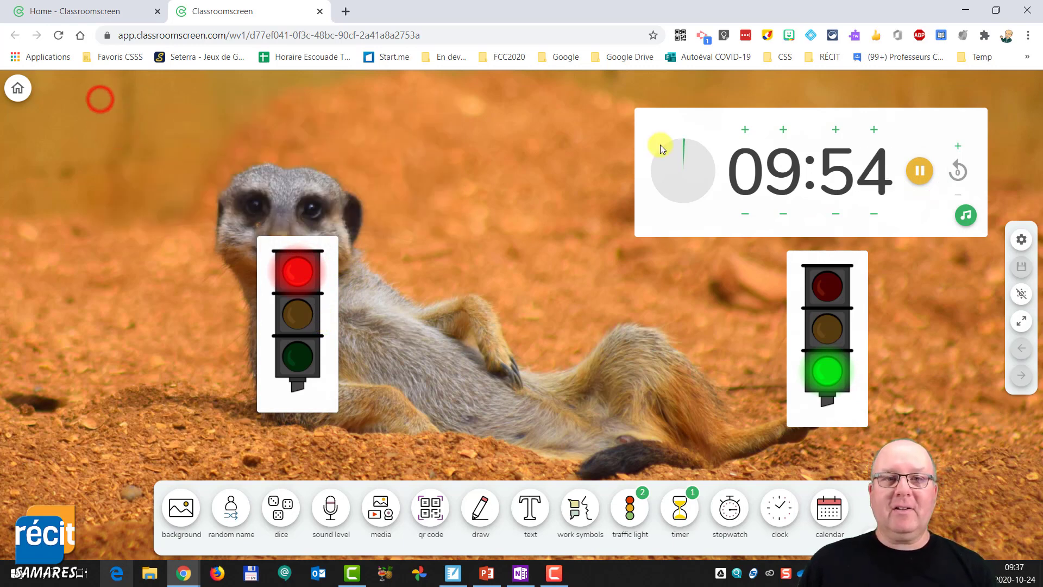
Step: Remove the remaining timer and both traffic light widgets from the meerkat background
left_click(653, 136)
left_click(633, 106)
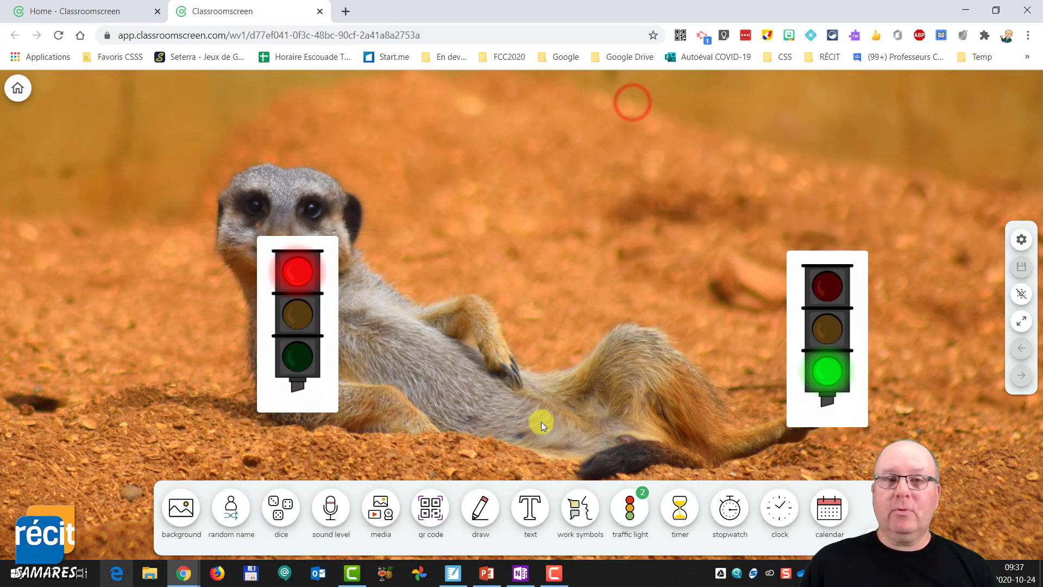
left_click(797, 271)
left_click(786, 250)
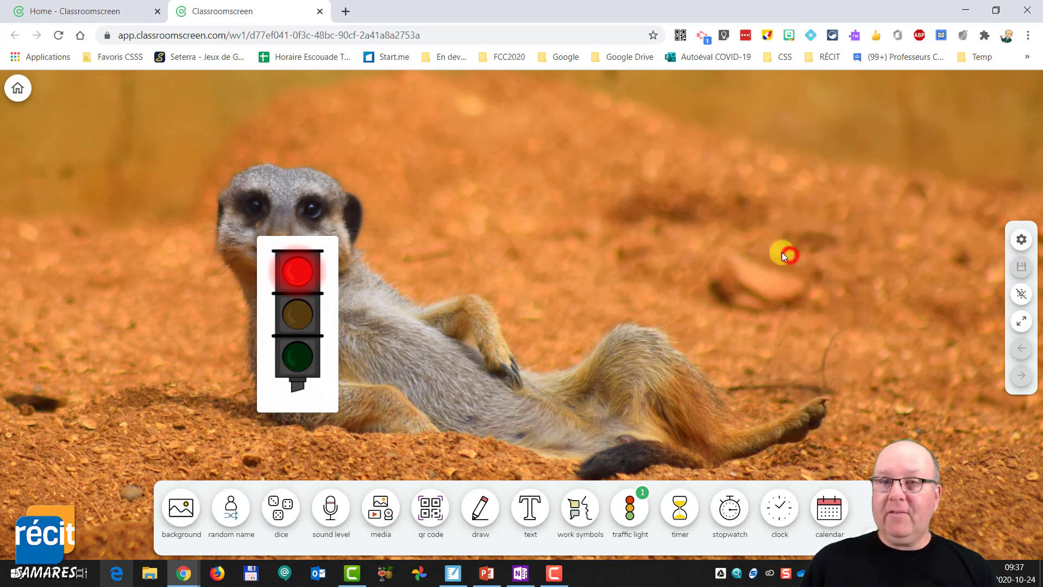
left_click(275, 312)
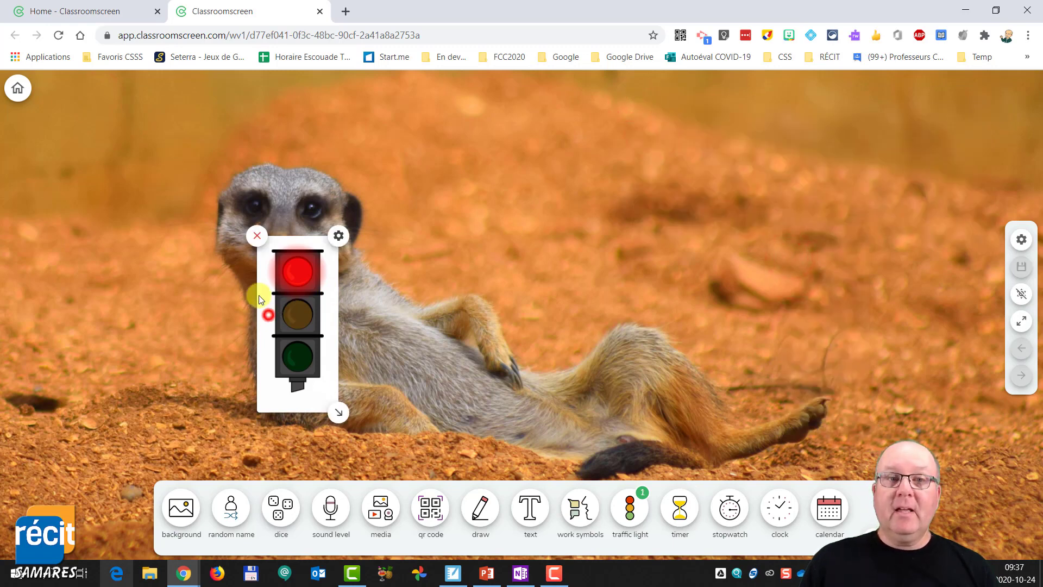
left_click(259, 236)
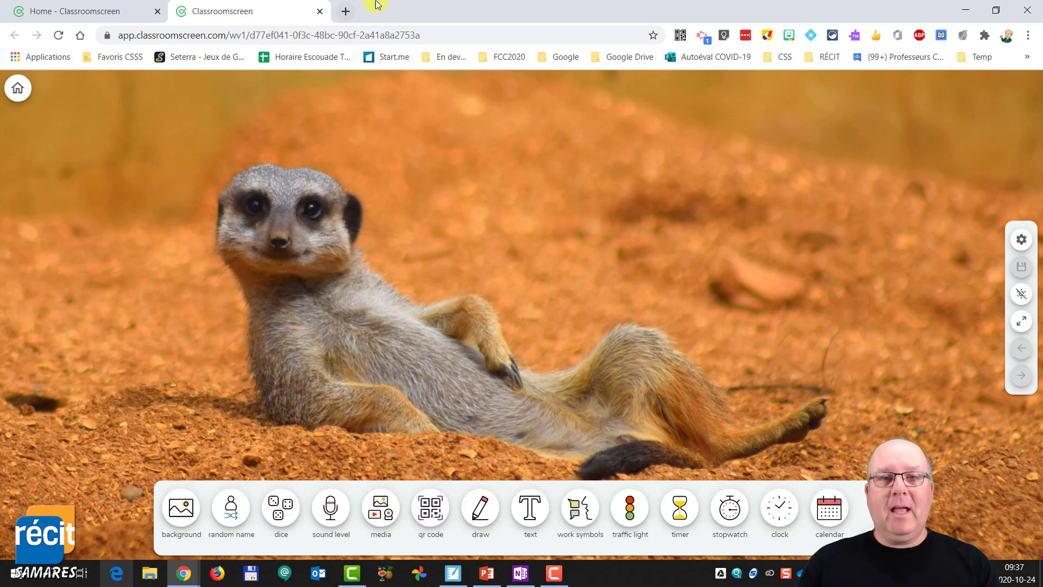
Step: Move the Classroomscreen window off this display and bring in the Whiteboard.fi window, maximized
left_click_drag(395, 8, 193, 207)
key("super+d")
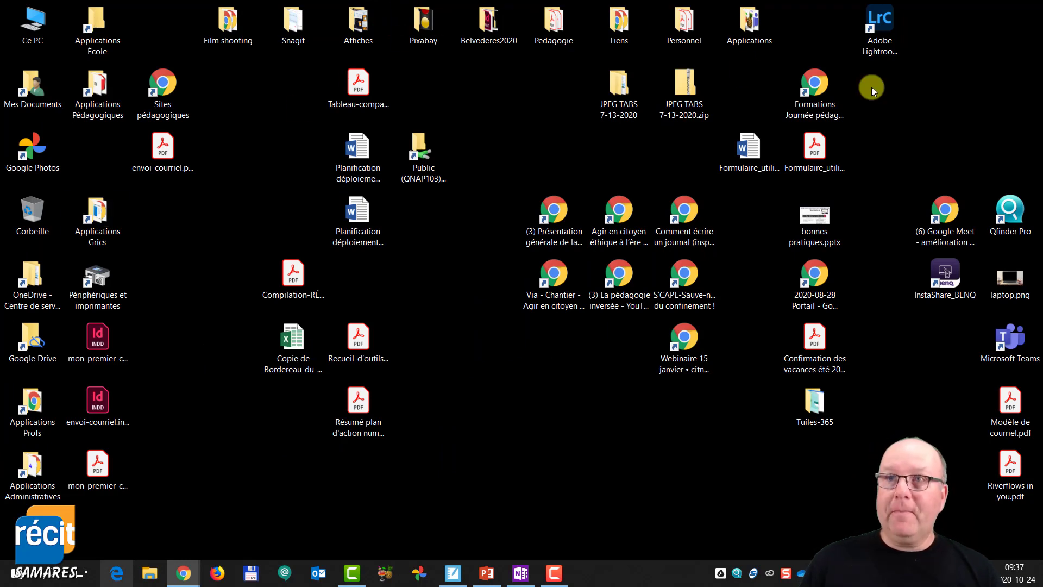
key("super+d")
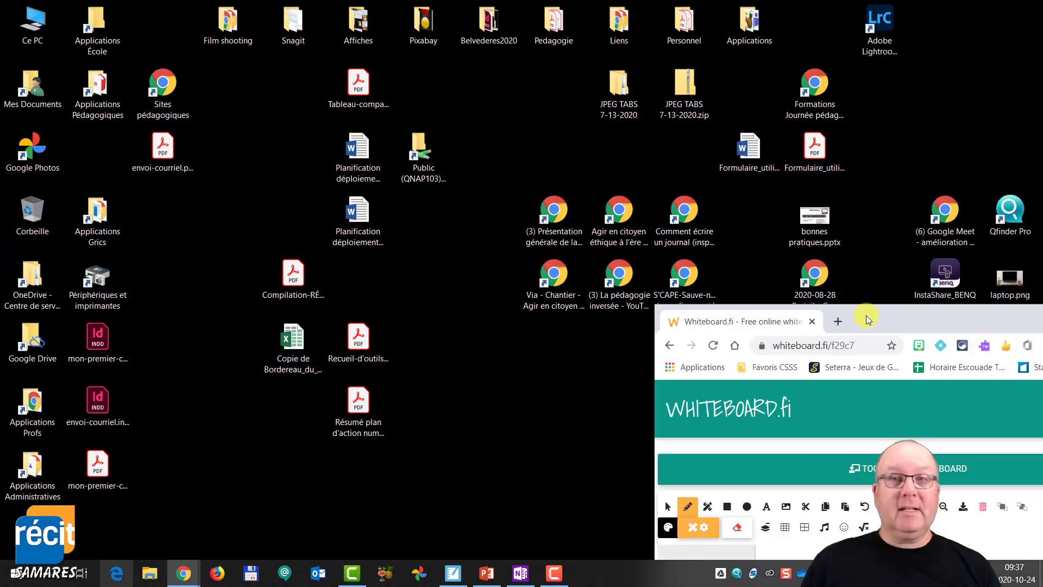
left_click_drag(864, 319, 409, 106)
double_click(409, 106)
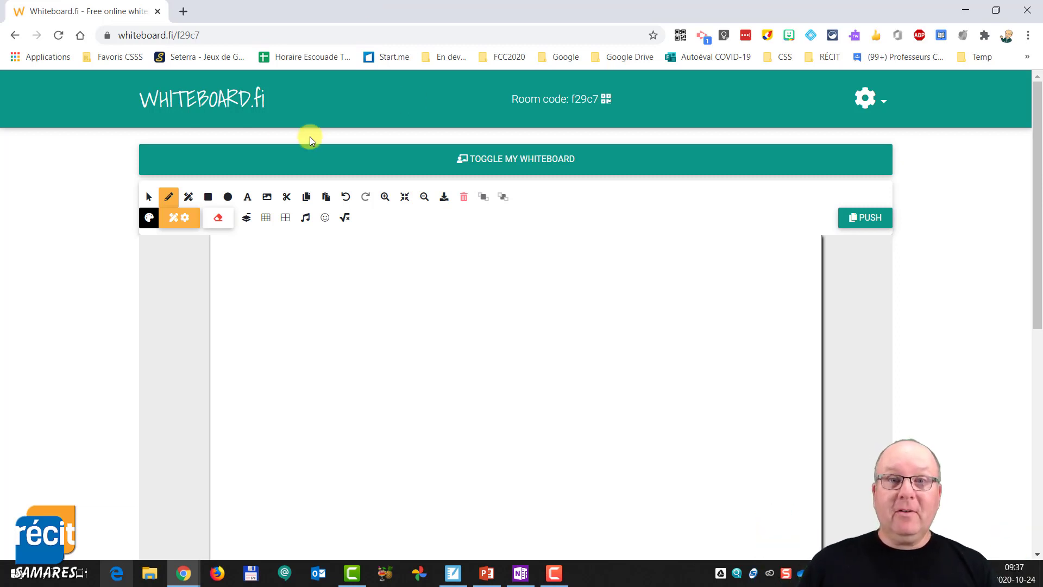
Step: Hide the teacher whiteboard and copy the class URL for students to the clipboard
left_click(525, 160)
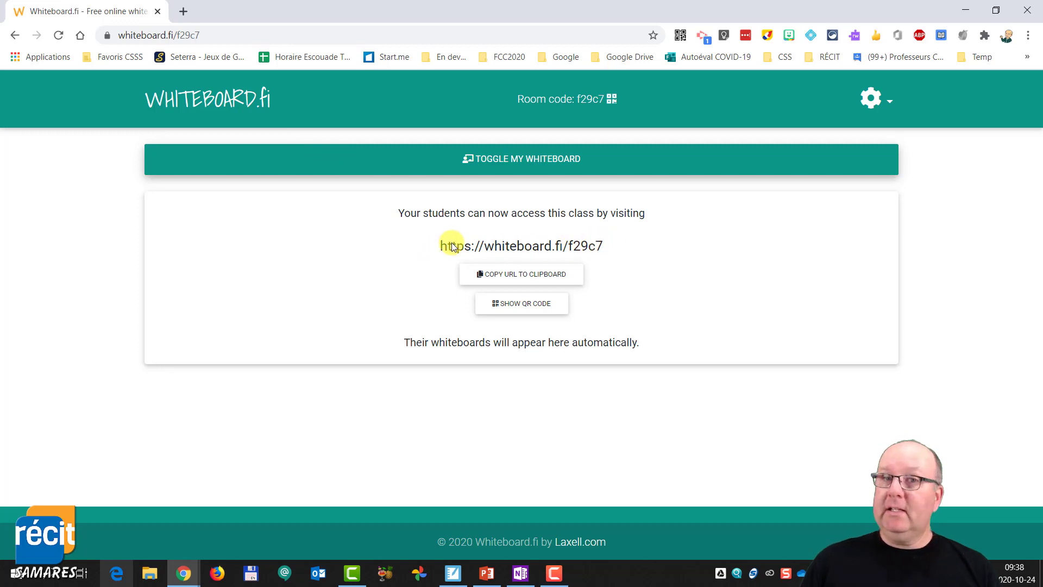
left_click(499, 275)
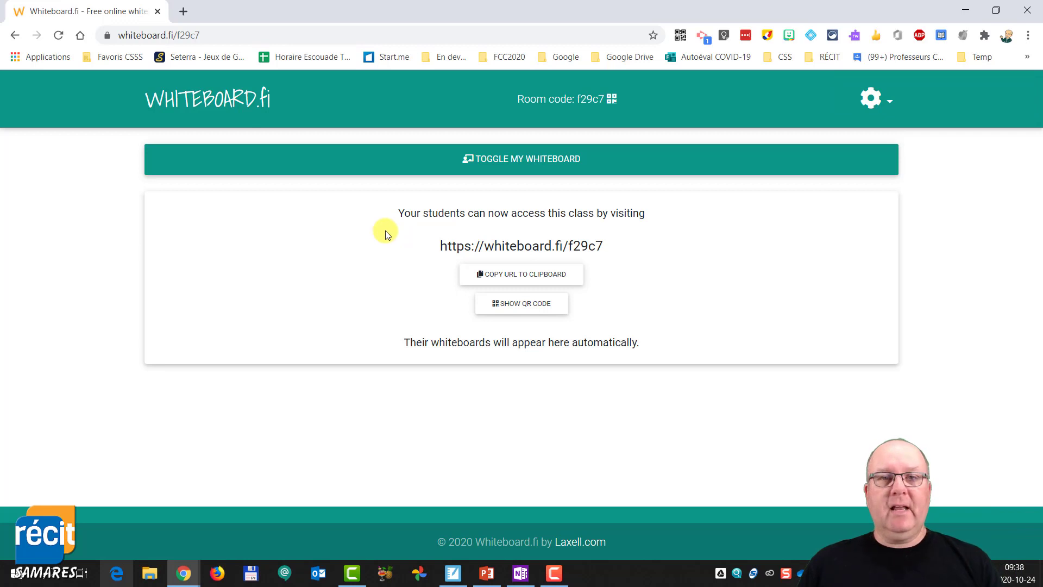
Step: Show the teacher whiteboard again and draw a looping black freehand line across its upper half
left_click(430, 158)
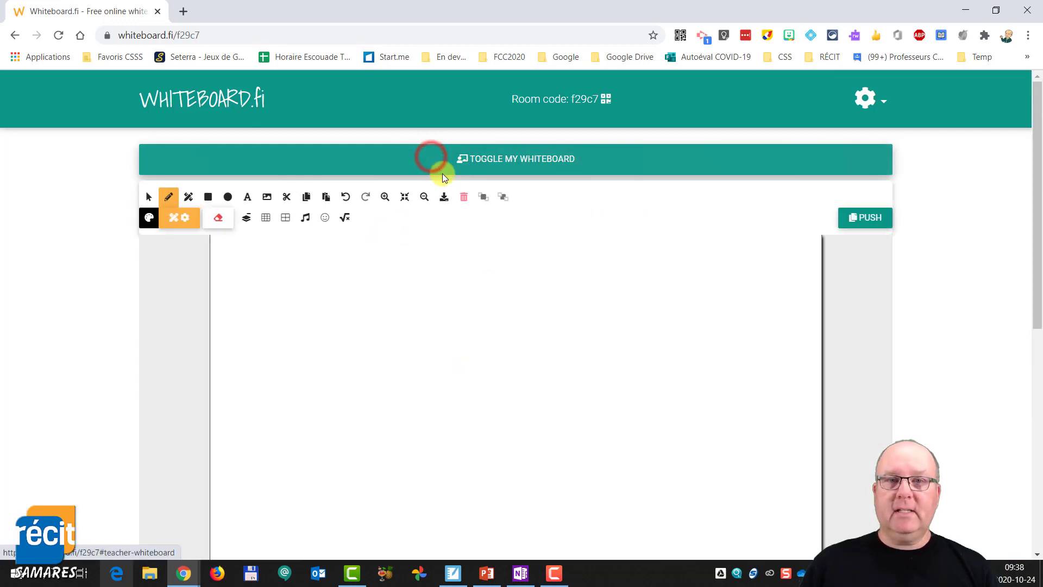
scroll(435, 283, "down", 2)
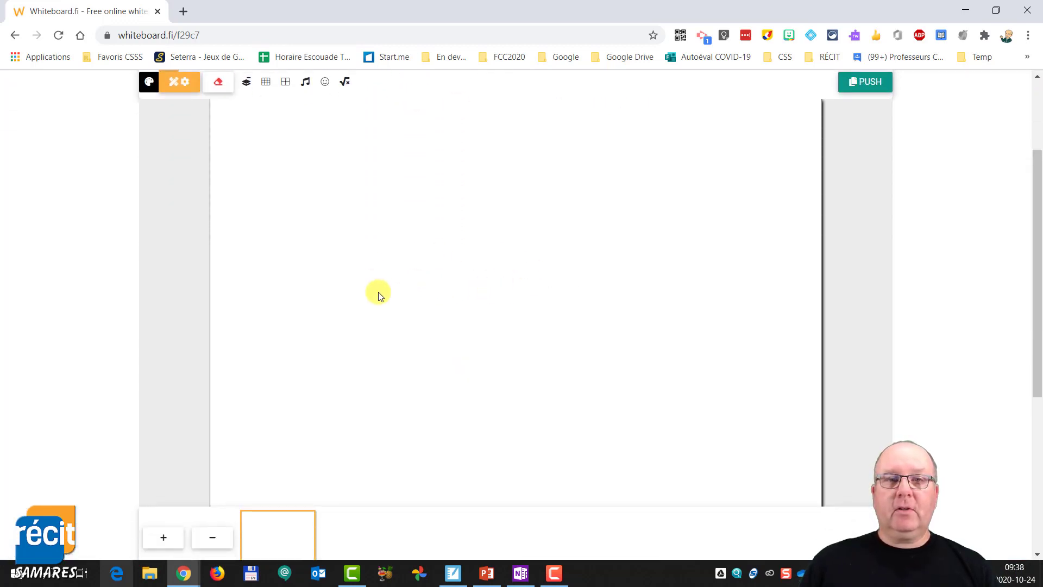
scroll(417, 292, "up", 1)
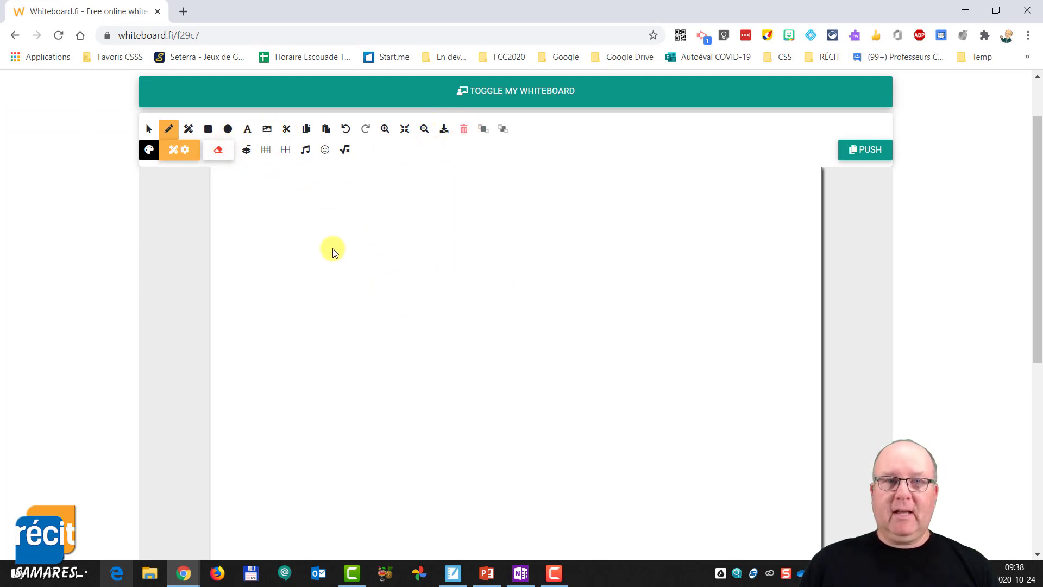
mouse_move(343, 233)
left_mouse_down()
mouse_move(450, 233)
mouse_move(658, 322)
left_mouse_up()
Step: Add three blank pages to the whiteboard, then switch to the second page and back to the first
scroll(516, 335, "down", 3)
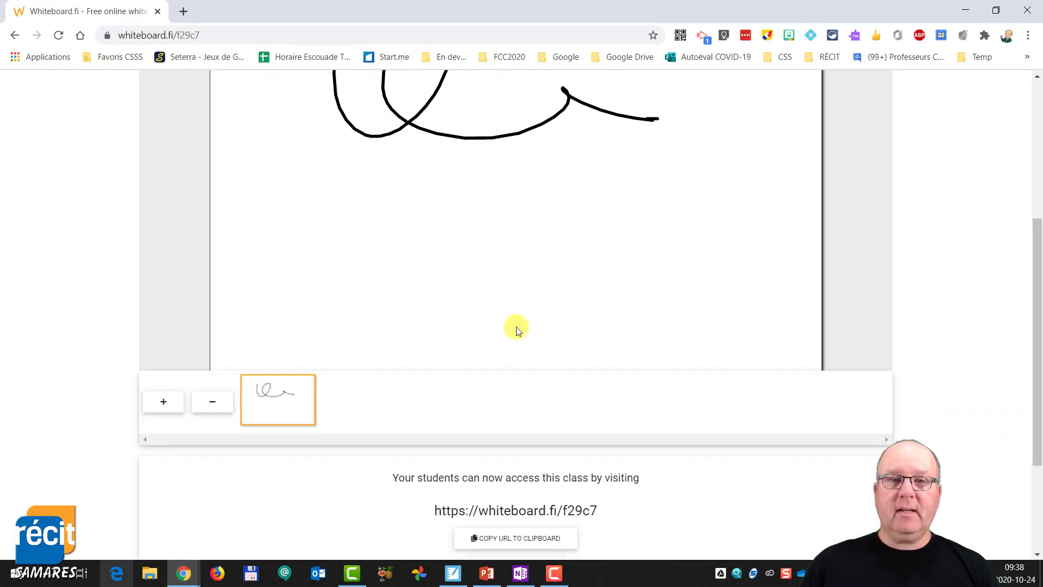
left_click(172, 403)
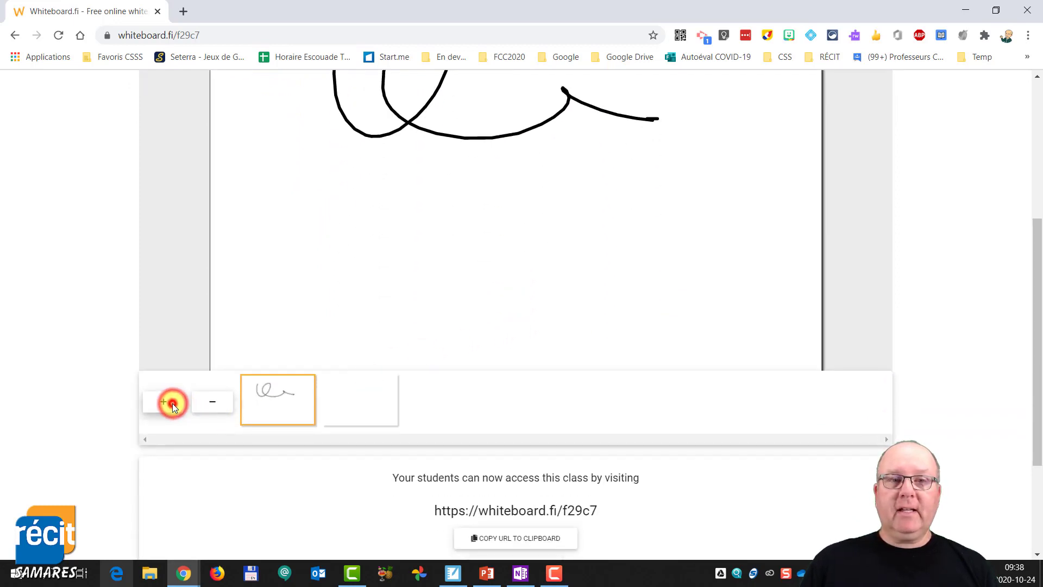
left_click(171, 403)
left_click(172, 403)
scroll(303, 396, "down", 1)
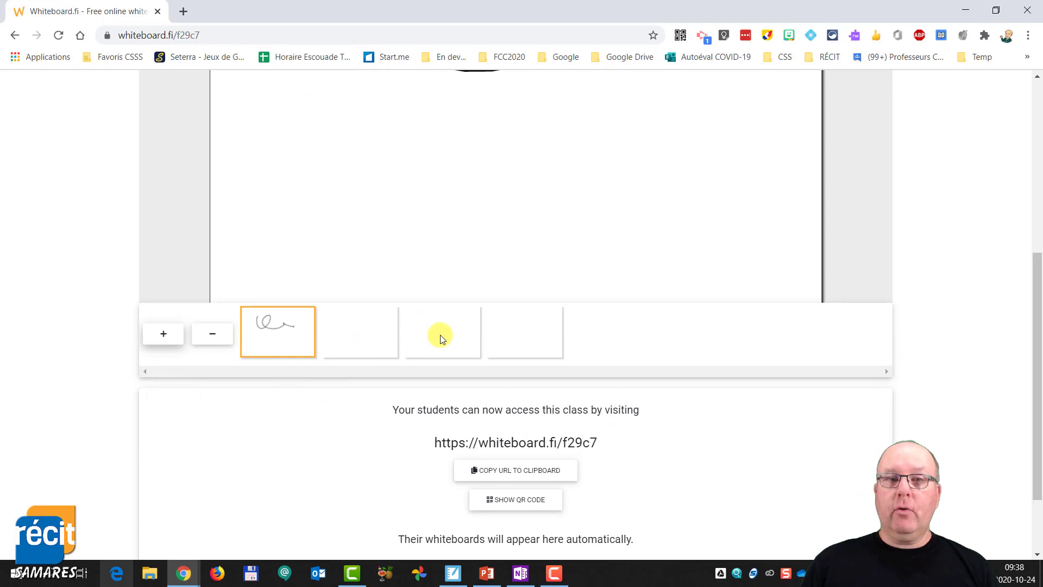
left_click(347, 334)
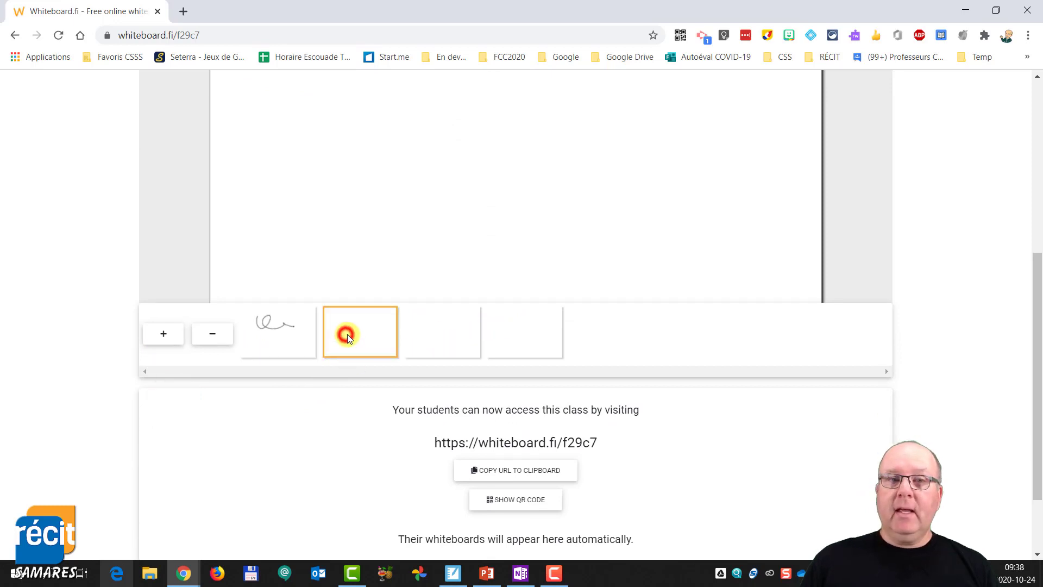
left_click(292, 344)
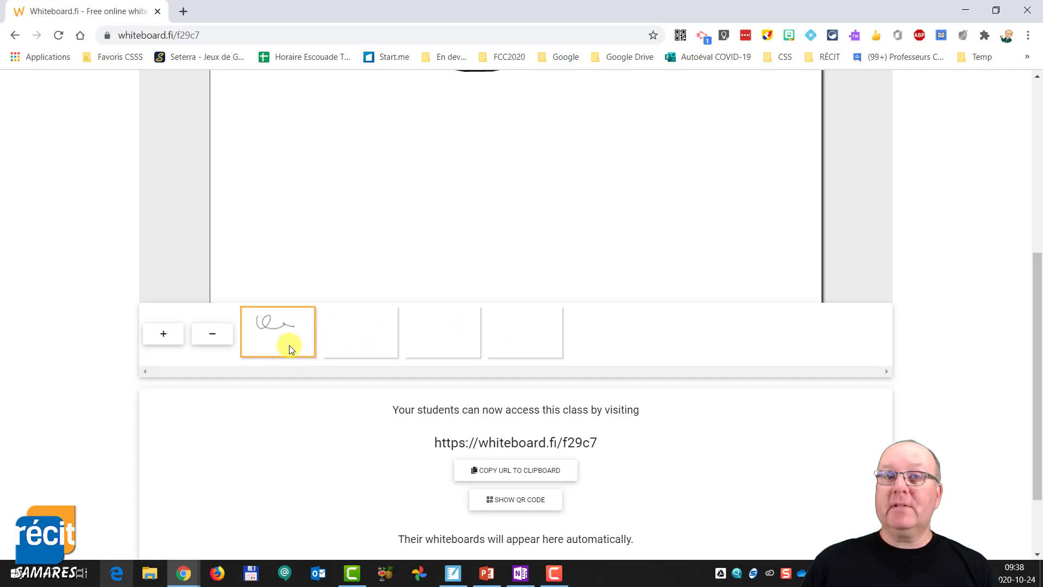
scroll(289, 345, "up", 5)
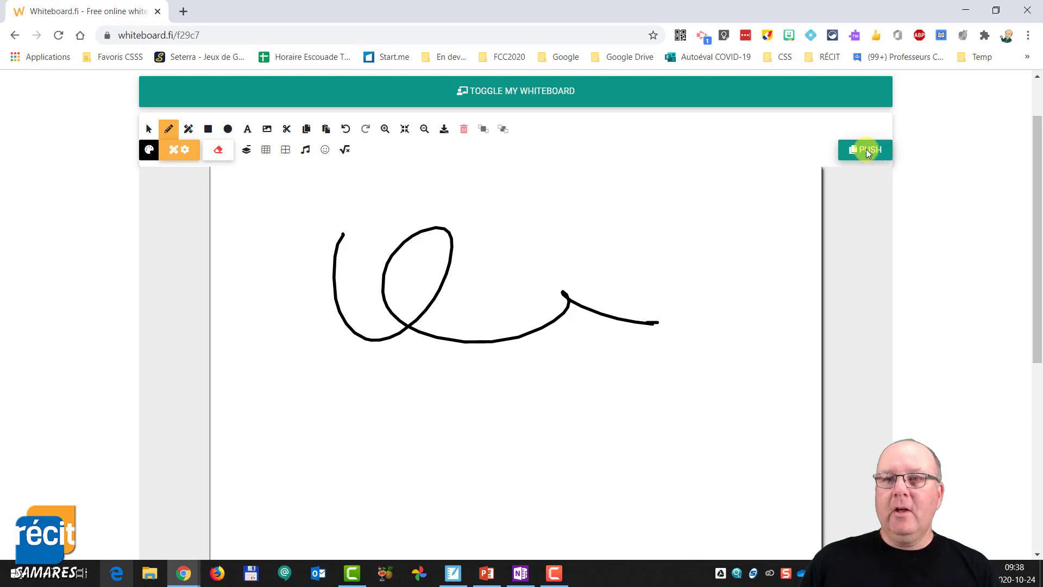
scroll(866, 148, "down", 7)
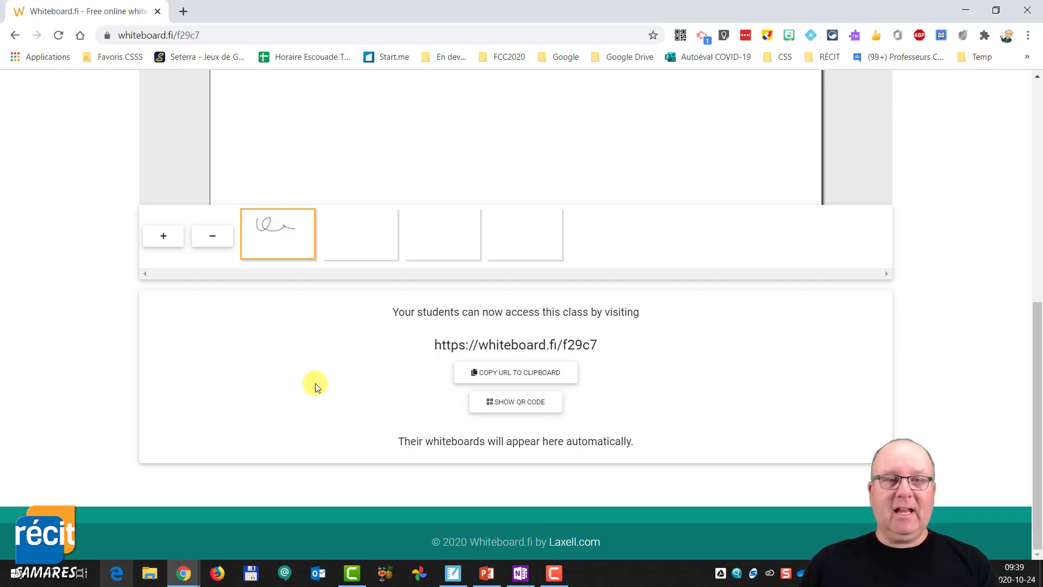
scroll(317, 372, "up", 6)
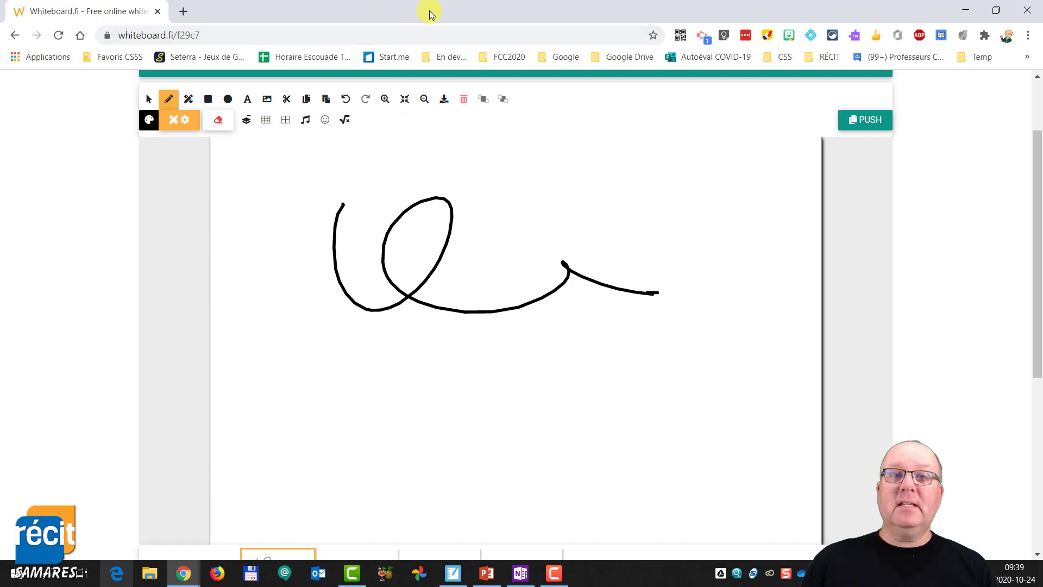
Step: Replace the Whiteboard.fi window on this display with the Microsoft Whiteboard window, maximized
key("super+d")
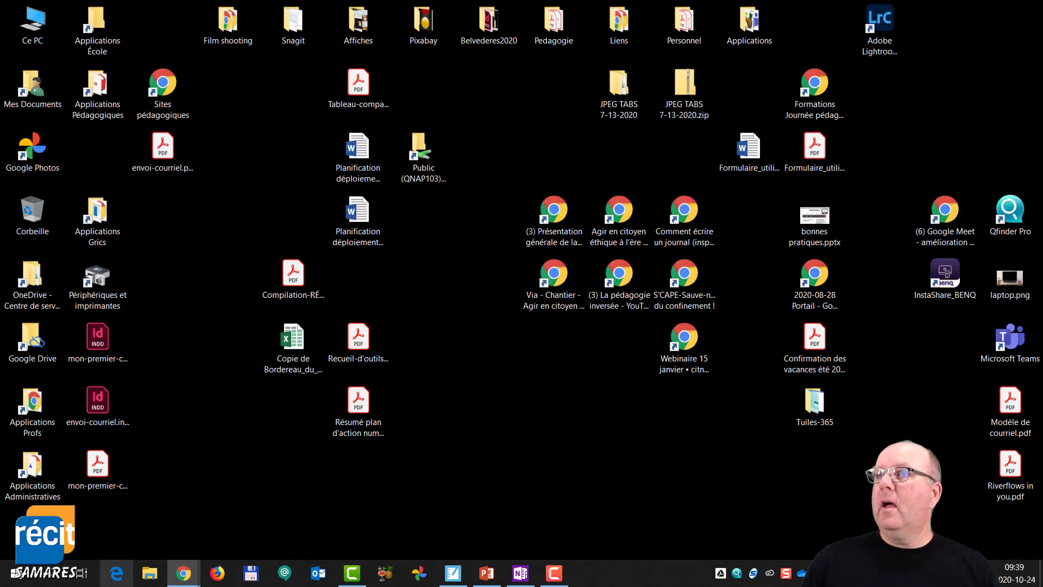
left_click_drag(1042, 375, 533, 114)
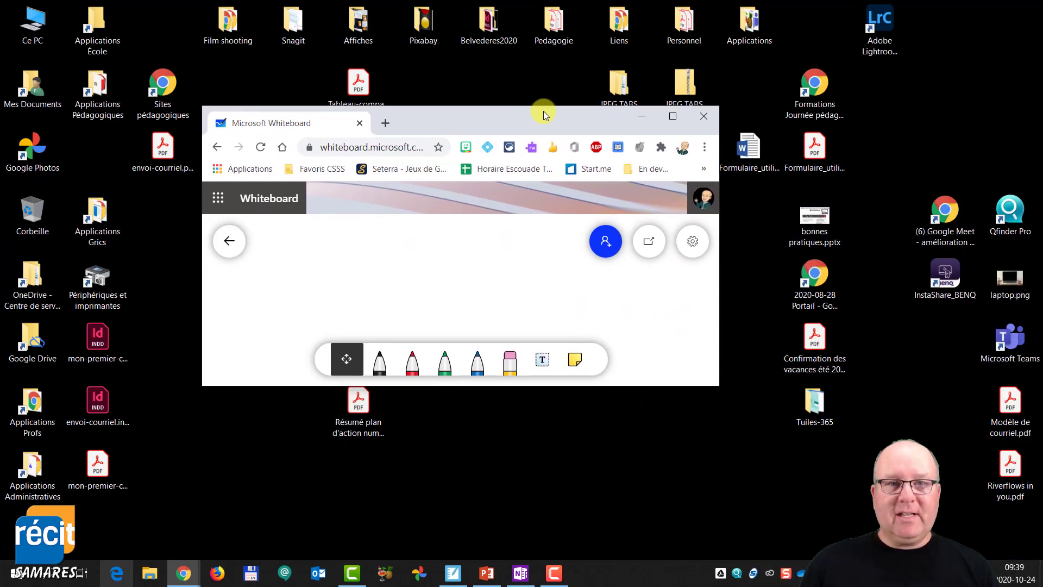
double_click(543, 111)
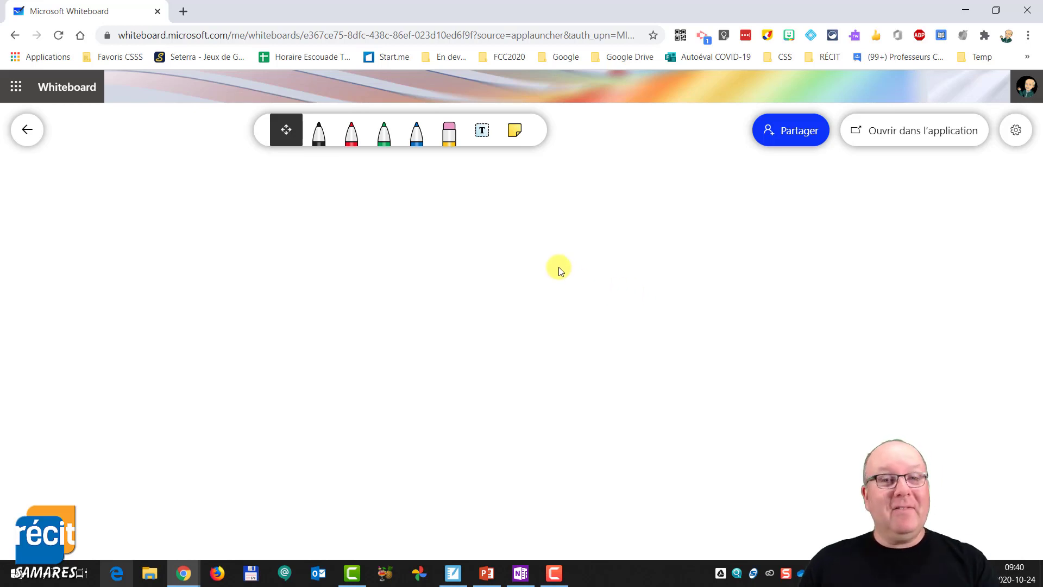
Step: Draw a looping freehand scribble with the red pen across the middle of the blank board
left_click(351, 145)
mouse_move(341, 204)
left_mouse_down()
mouse_move(610, 311)
mouse_move(680, 356)
left_mouse_up()
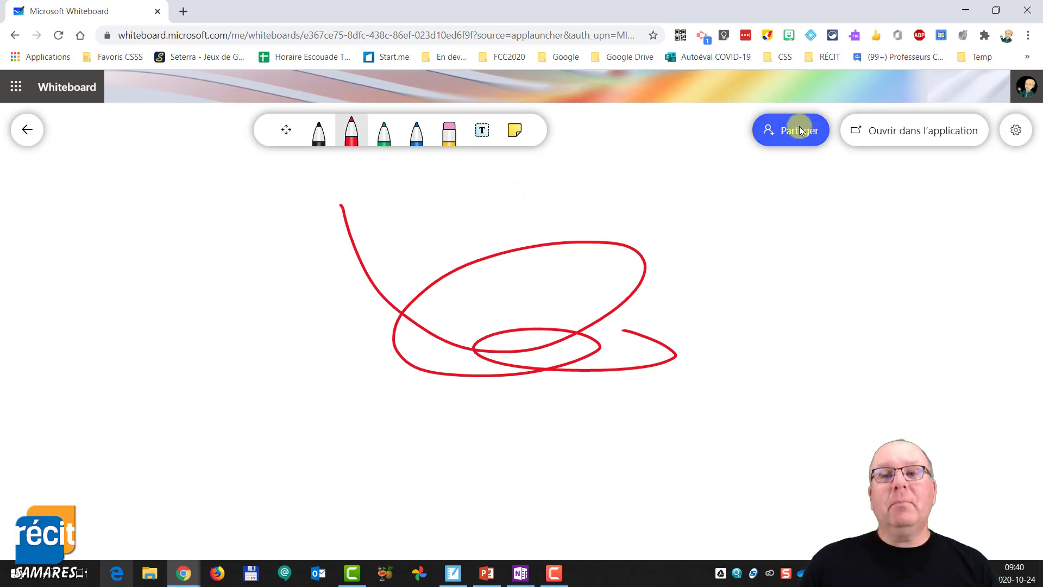
Step: Enable the sharing link for this whiteboard and copy it, closing the sharing options when done
left_click(782, 128)
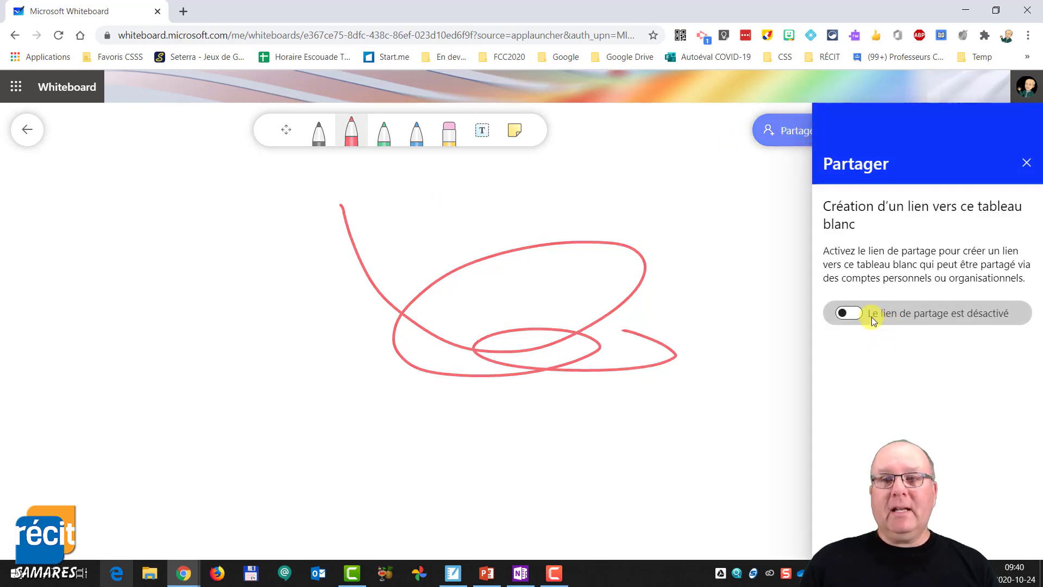
left_click(849, 313)
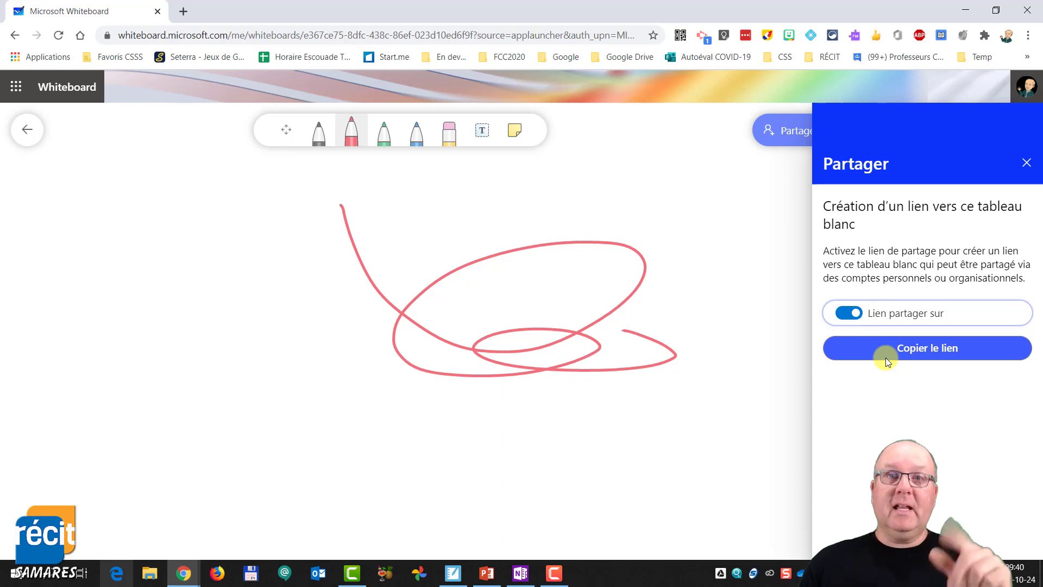
left_click(887, 361)
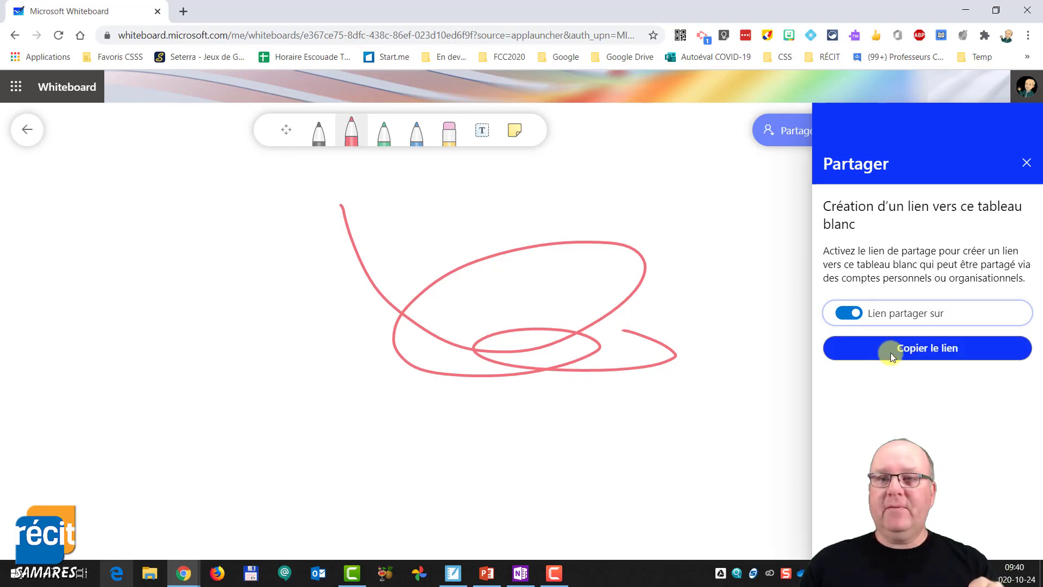
left_click(1027, 158)
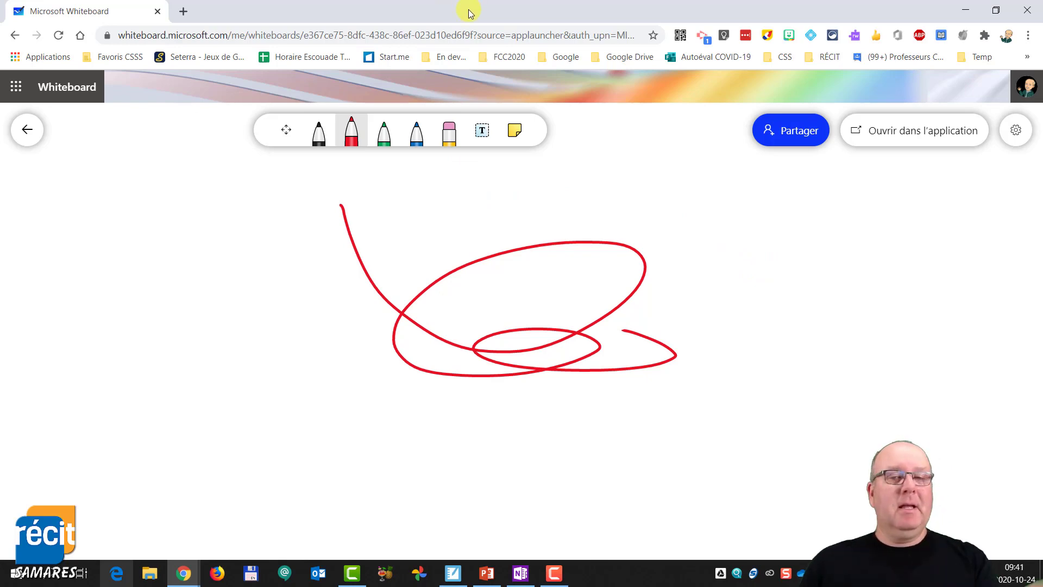
Step: Move the Microsoft Whiteboard window off this display and bring in the Google Jamboard window, maximized
left_click_drag(469, 12, 1042, 245)
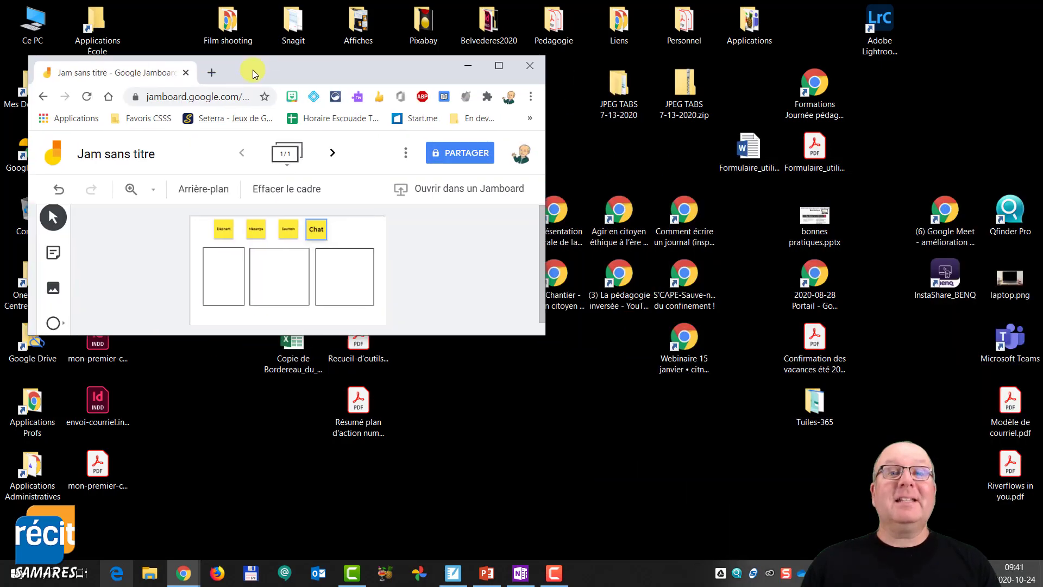
double_click(354, 74)
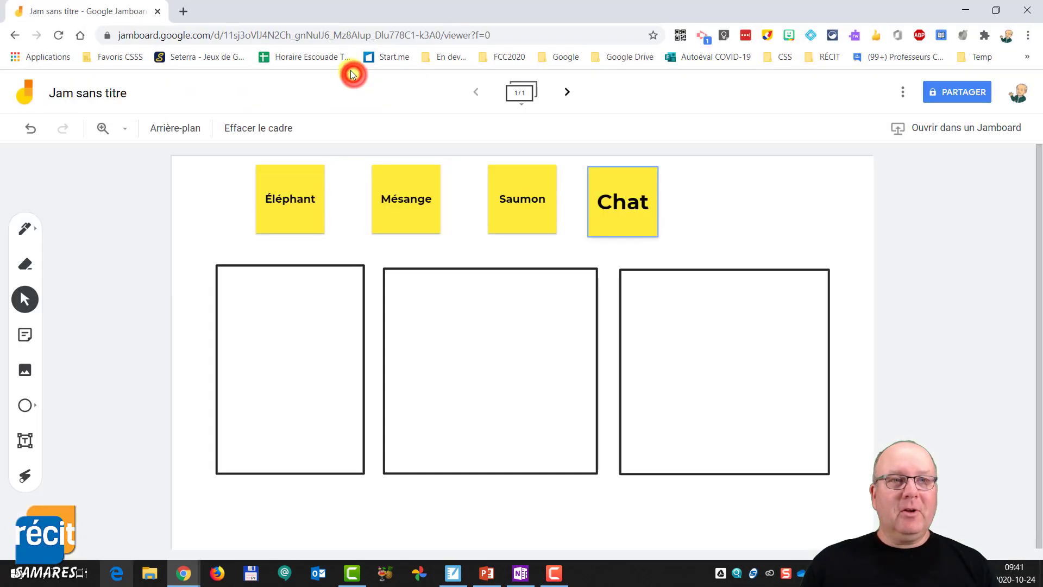